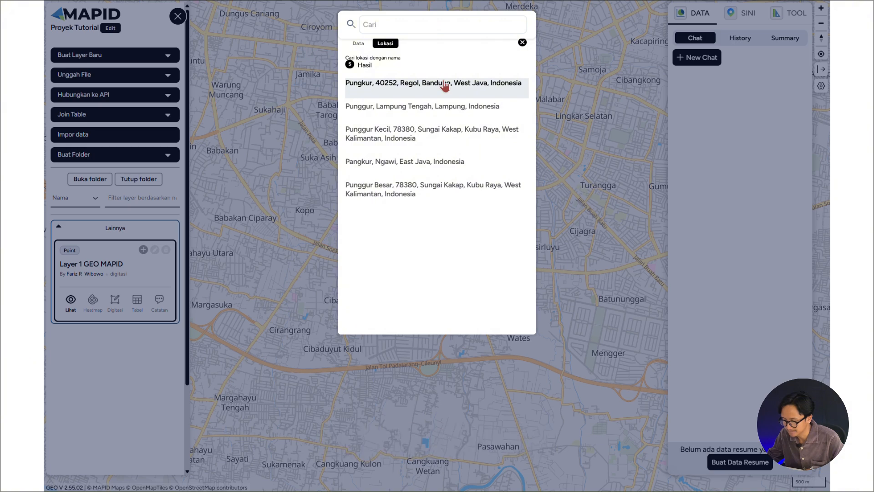
Go to the search result Pungkur, 40252, Regol, Bandung, West Java, Indonesia and show the Tegallega park area close up
{"action": "left_click", "coordinate": [444, 86]}
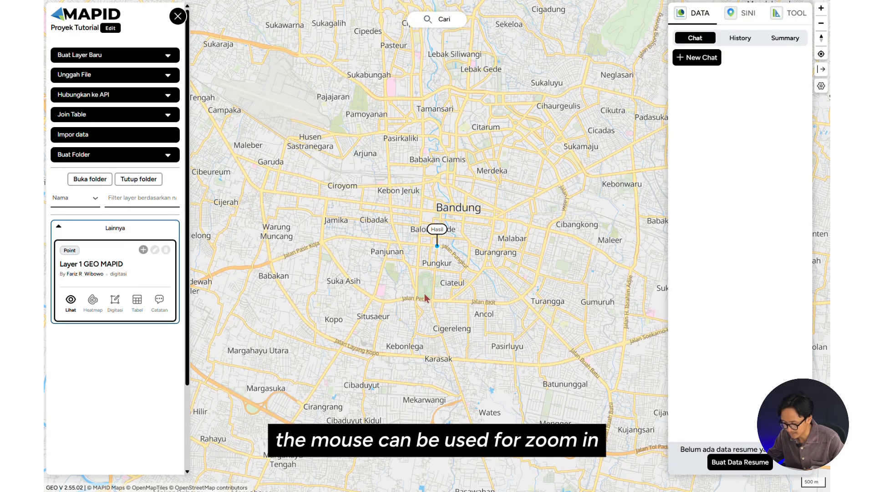
{"action": "scroll", "coordinate": [425, 299], "scroll_direction": "up", "scroll_amount": 5}
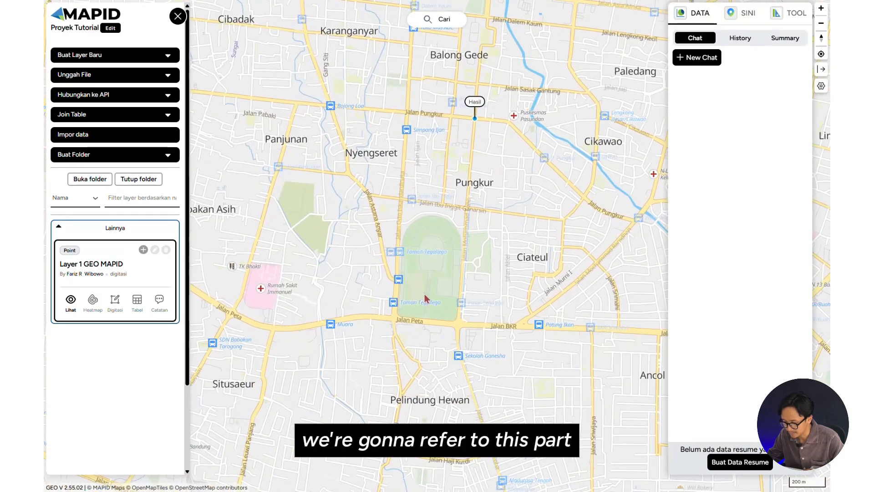
{"action": "scroll", "coordinate": [425, 298], "scroll_direction": "up", "scroll_amount": 2}
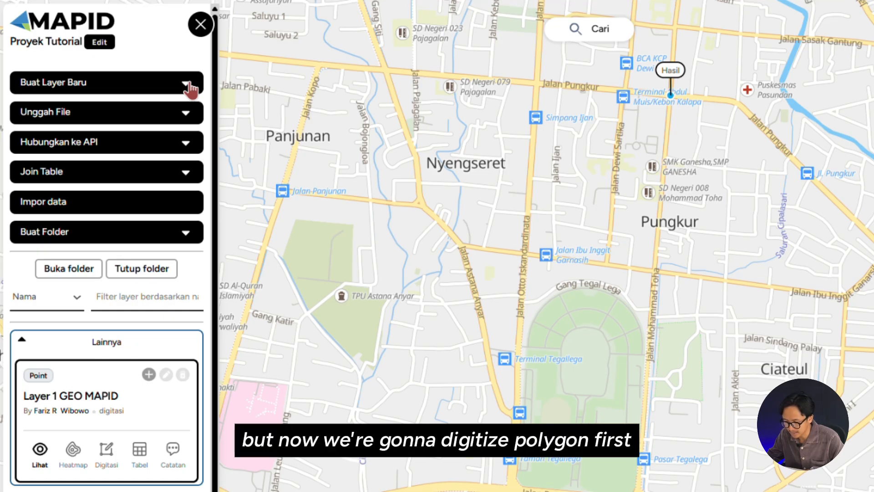
Begin a new layer and name it "Polygon Bandung Lautan Api"
{"action": "left_click", "coordinate": [186, 83]}
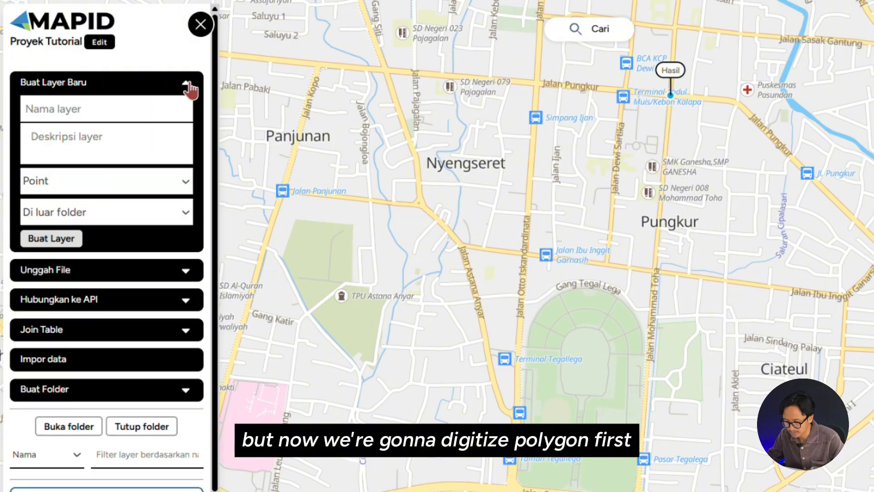
{"action": "left_click", "coordinate": [176, 108]}
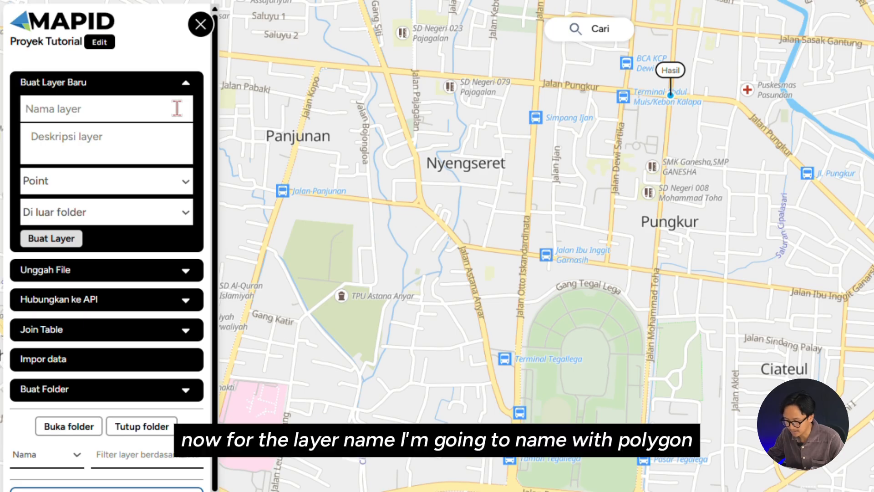
{"action": "type", "text": "Polygon BNA"}
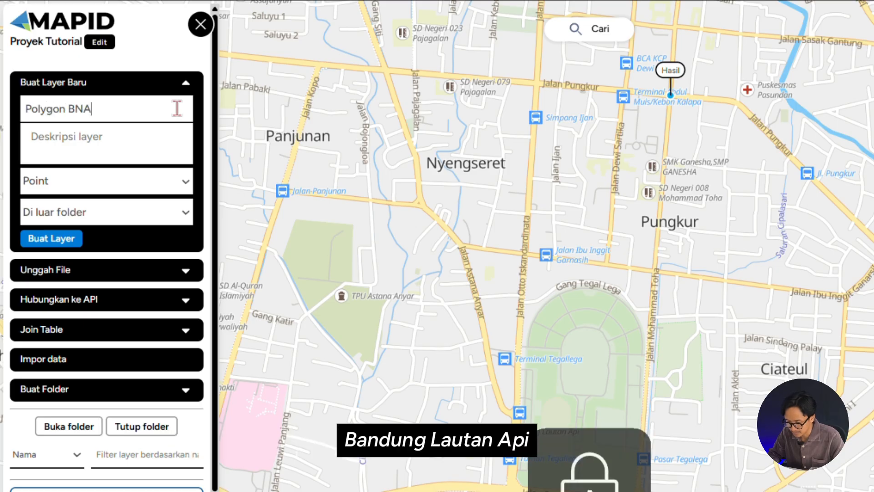
{"action": "key", "text": "BackSpace"}
{"action": "key", "text": "BackSpace"}
{"action": "type", "text": "andung Lautan "}
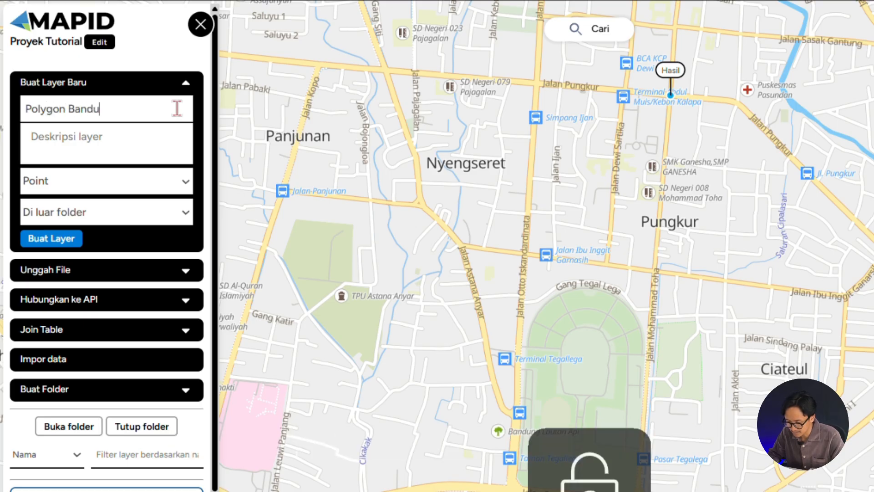
{"action": "type", "text": "Api"}
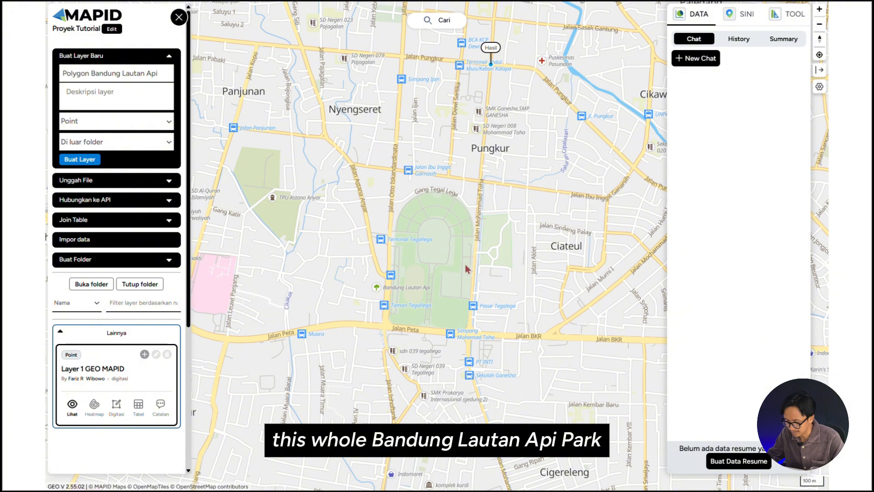
Set the new layer's geometry type to Polygon, leave its description empty, and create the layer outside any folder
{"action": "scroll", "coordinate": [440, 267], "scroll_direction": "up", "scroll_amount": 5}
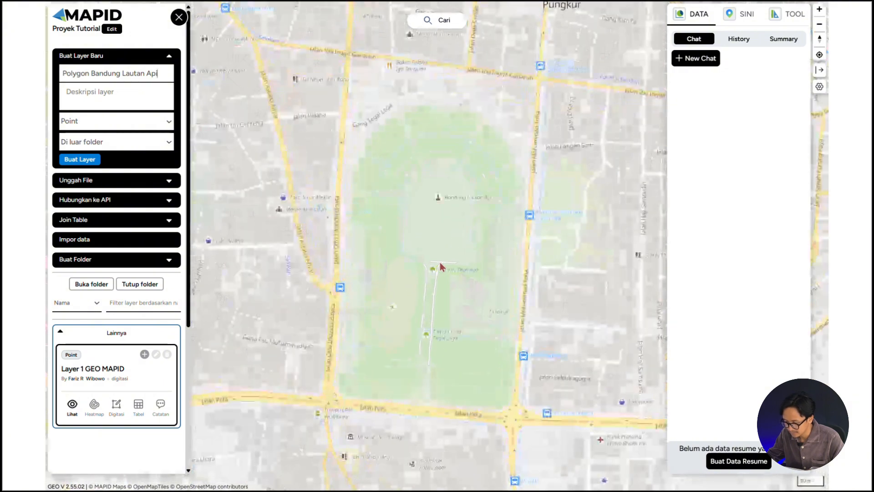
{"action": "scroll", "coordinate": [440, 268], "scroll_direction": "down", "scroll_amount": 2}
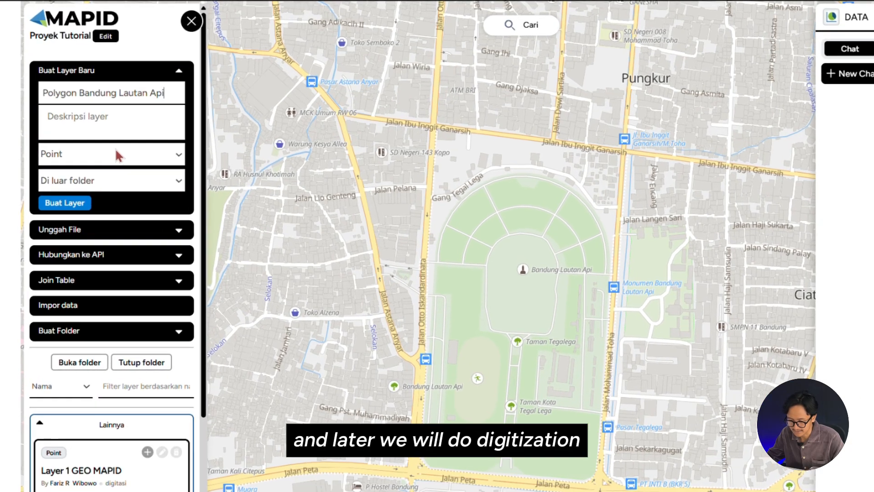
{"action": "left_click", "coordinate": [119, 121]}
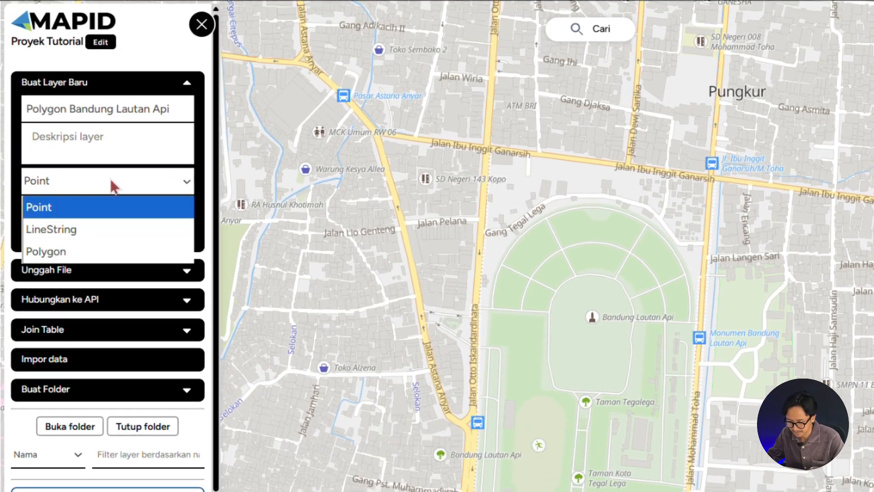
{"action": "left_click", "coordinate": [109, 251]}
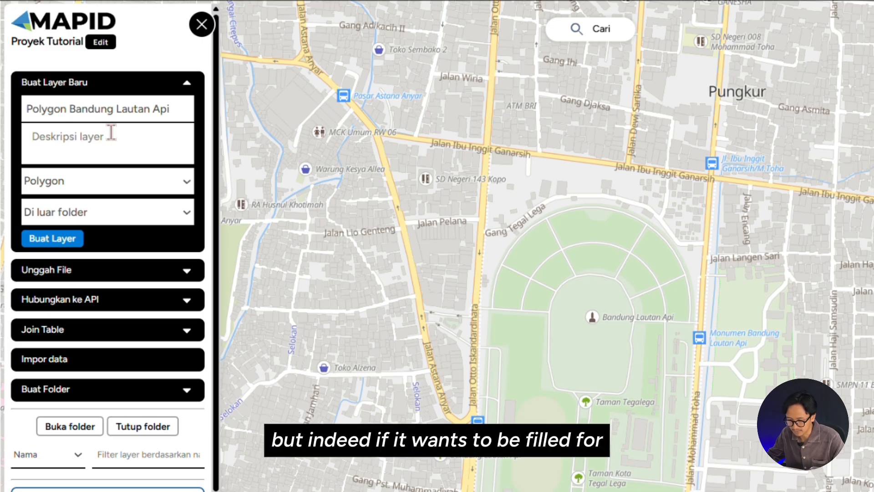
{"action": "left_click", "coordinate": [111, 132]}
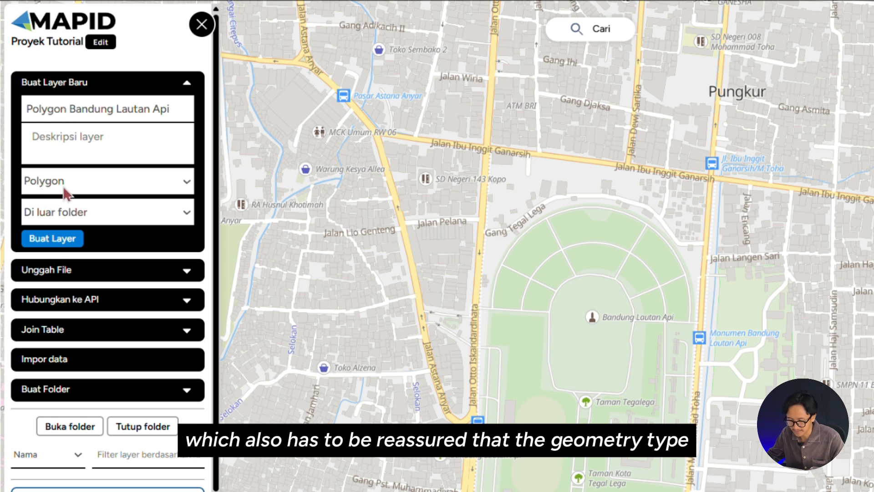
{"action": "left_click", "coordinate": [53, 238]}
Start digitizing a polygon on the Polygon Bandung Lautan Api layer, tracing the park's western edge northward from its southwest corner at Jalan Peta
{"action": "scroll", "coordinate": [101, 291], "scroll_direction": "down", "scroll_amount": 6}
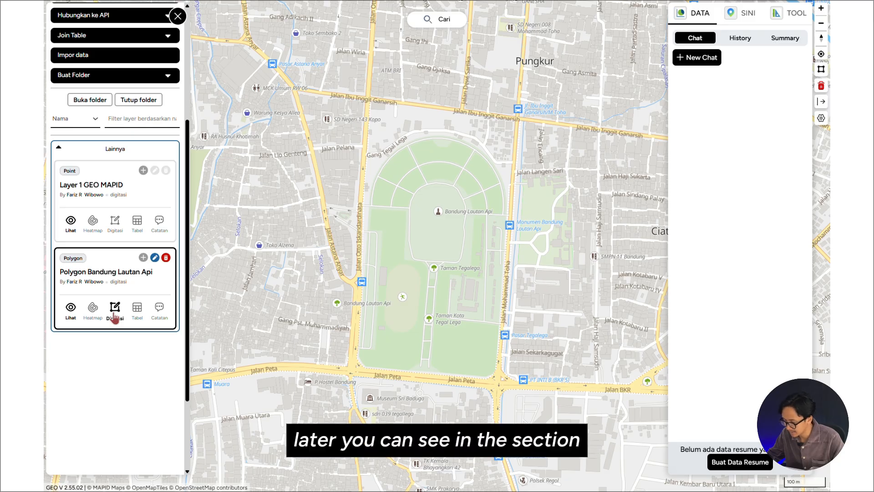
{"action": "left_click", "coordinate": [115, 316]}
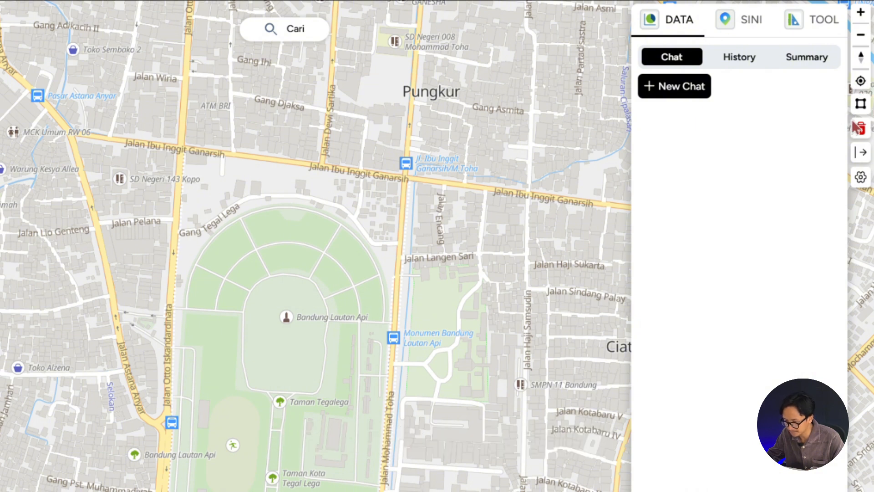
{"action": "left_click", "coordinate": [860, 103]}
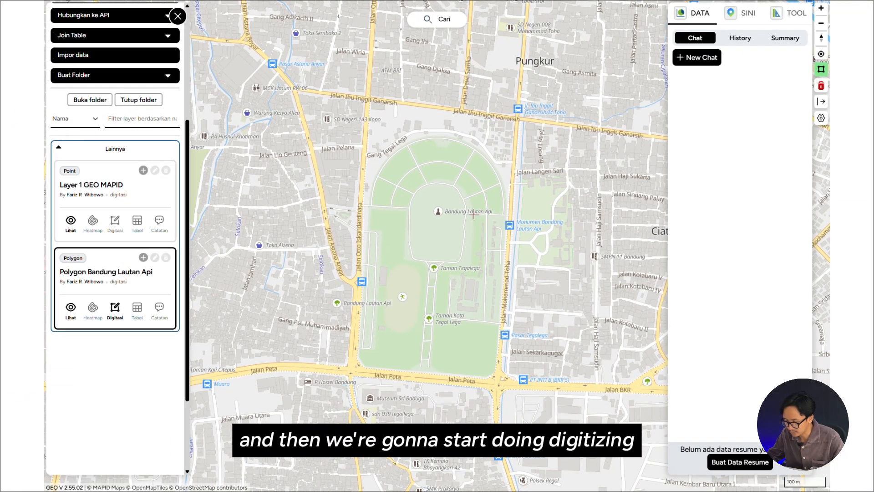
{"action": "scroll", "coordinate": [397, 294], "scroll_direction": "up", "scroll_amount": 4}
{"action": "scroll", "coordinate": [465, 234], "scroll_direction": "down", "scroll_amount": 1}
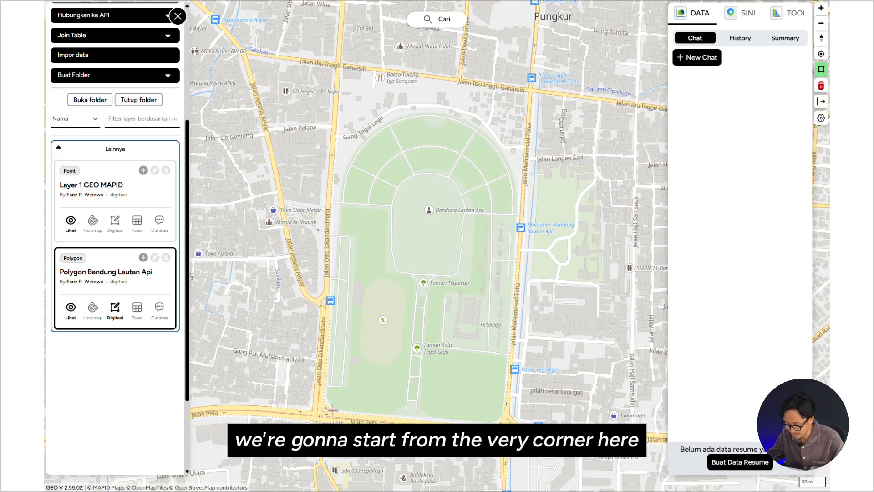
{"action": "scroll", "coordinate": [333, 410], "scroll_direction": "up", "scroll_amount": 1}
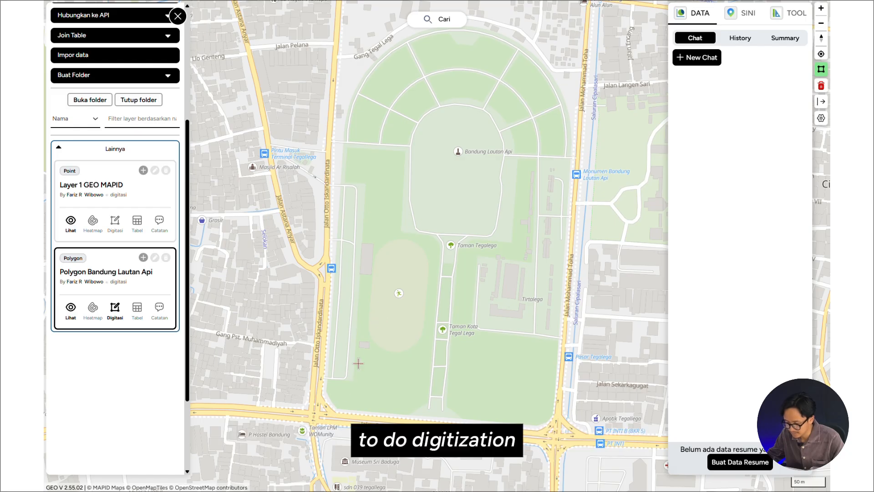
{"action": "left_click", "coordinate": [335, 412]}
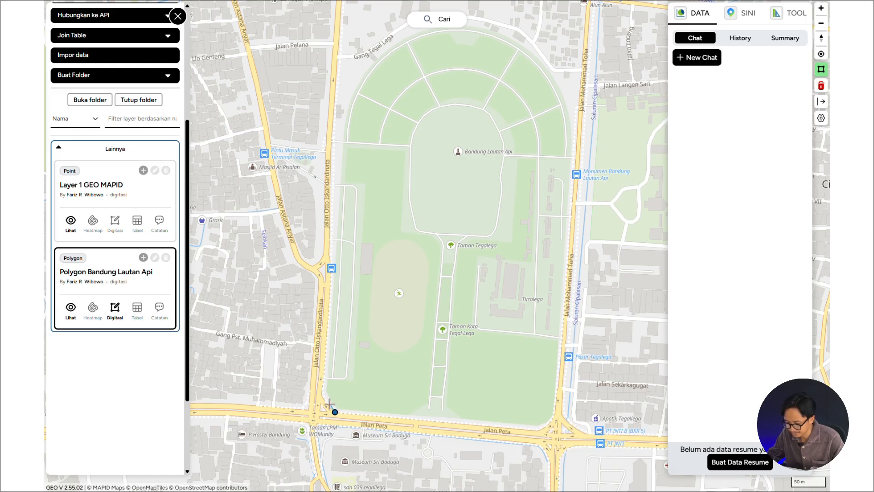
{"action": "left_click", "coordinate": [322, 395]}
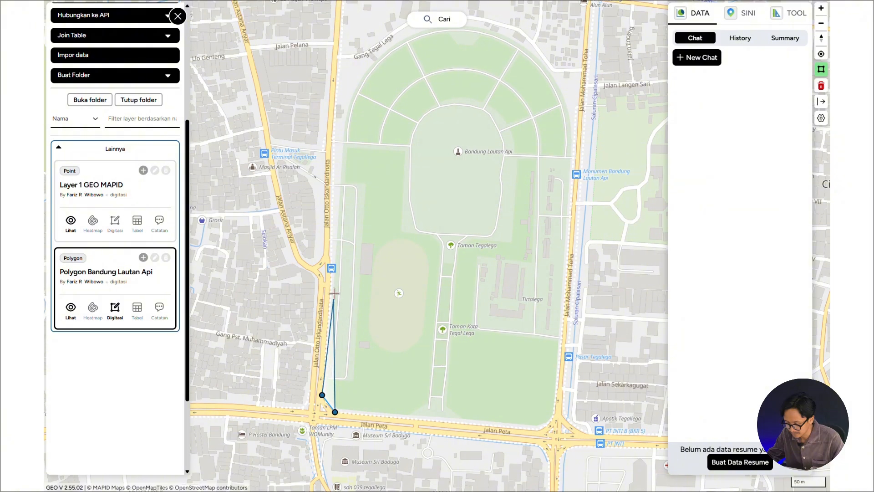
{"action": "left_click", "coordinate": [331, 266]}
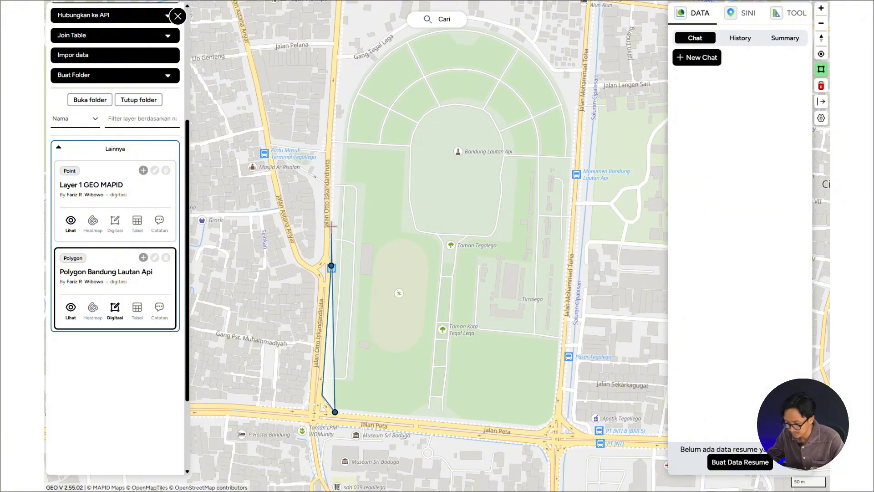
{"action": "left_click", "coordinate": [337, 212]}
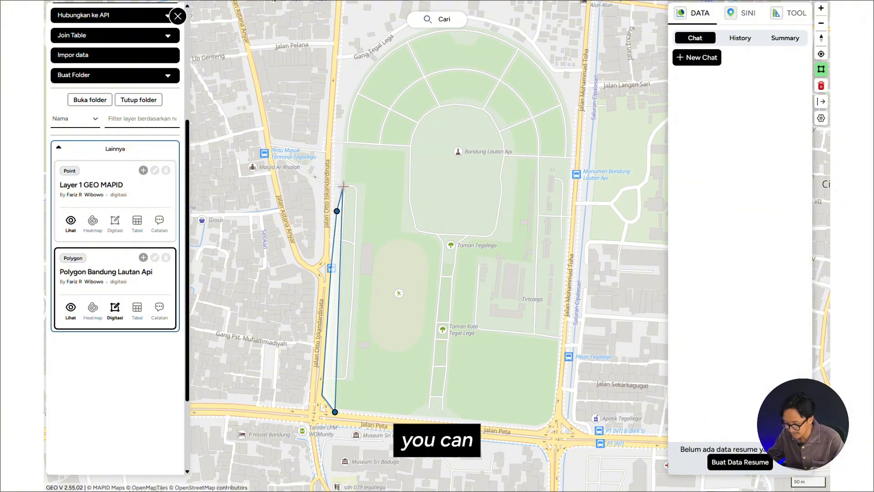
{"action": "left_click", "coordinate": [342, 180]}
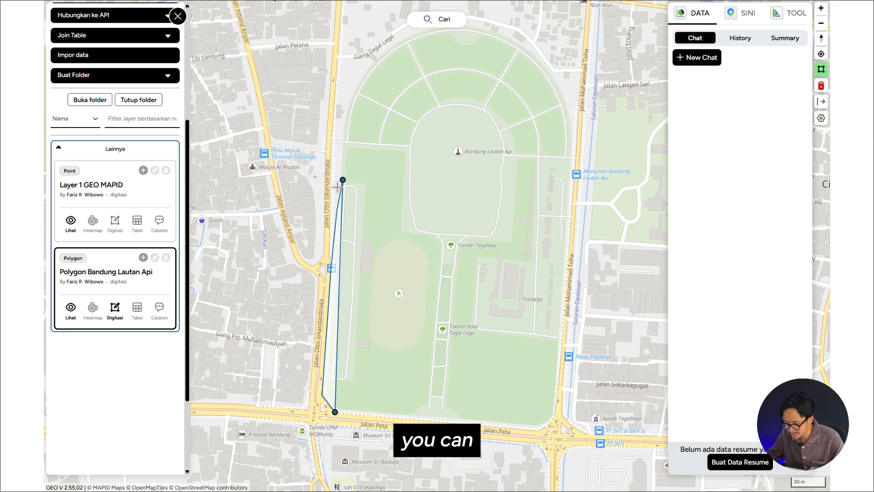
{"action": "left_click", "coordinate": [349, 121]}
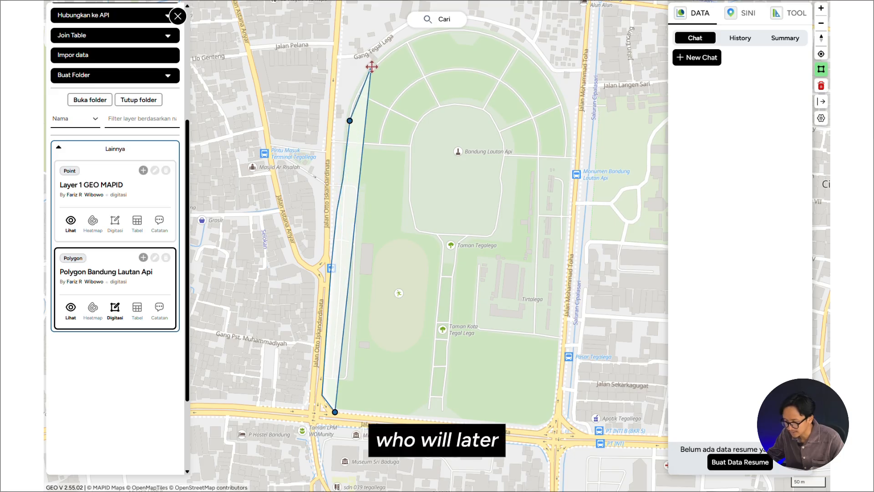
Continue the polygon outline around the park's curved northern edge, from Gang Tegal Lega to the northeast side
{"action": "left_click", "coordinate": [370, 67]}
{"action": "scroll", "coordinate": [384, 54], "scroll_direction": "down", "scroll_amount": 1}
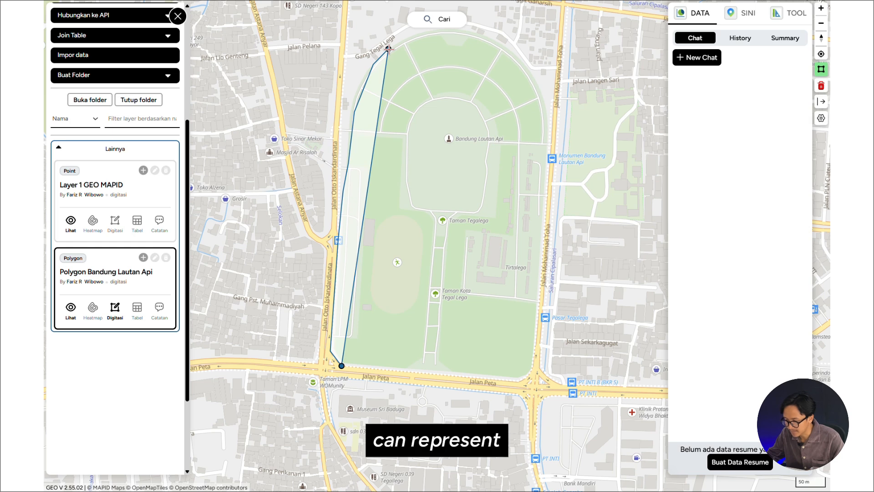
{"action": "scroll", "coordinate": [388, 48], "scroll_direction": "down", "scroll_amount": 1}
{"action": "left_click", "coordinate": [389, 48]}
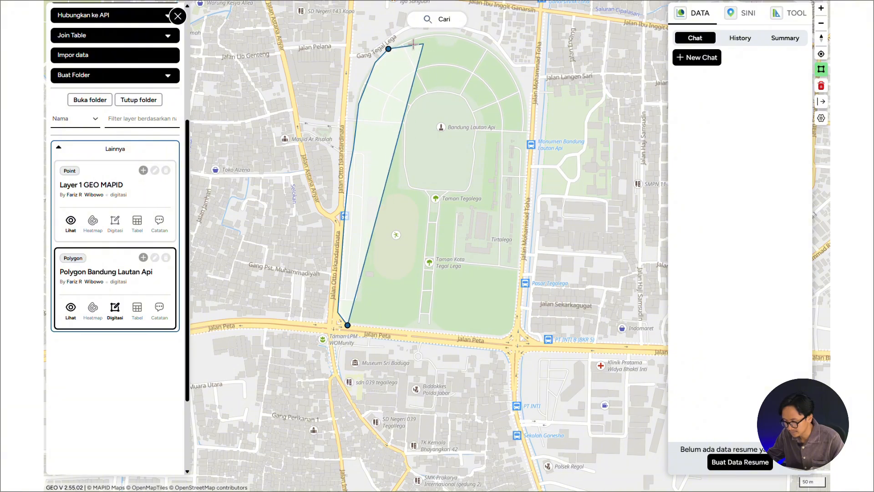
{"action": "scroll", "coordinate": [413, 44], "scroll_direction": "down", "scroll_amount": 2}
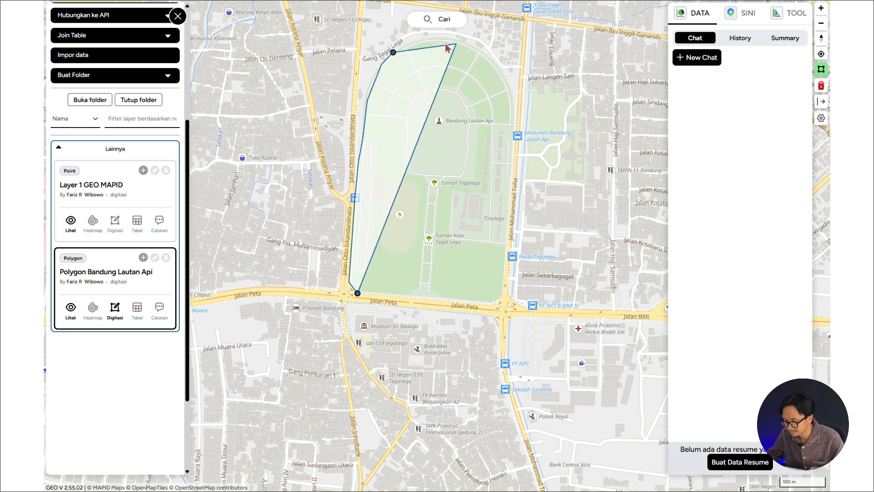
{"action": "scroll", "coordinate": [450, 46], "scroll_direction": "down", "scroll_amount": 2}
{"action": "scroll", "coordinate": [452, 48], "scroll_direction": "up", "scroll_amount": 1}
{"action": "left_click_drag", "start_coordinate": [447, 72], "coordinate": [430, 121]}
{"action": "left_click", "coordinate": [423, 89]}
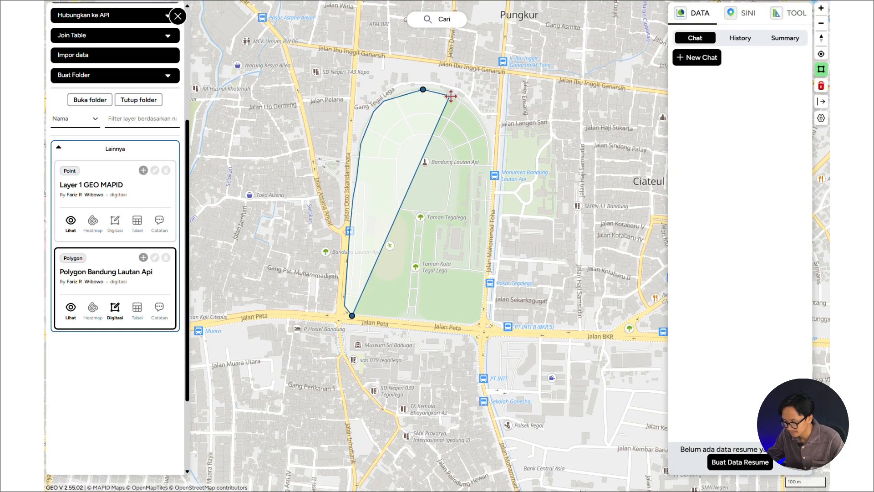
{"action": "left_click", "coordinate": [450, 95]}
{"action": "left_click", "coordinate": [474, 115]}
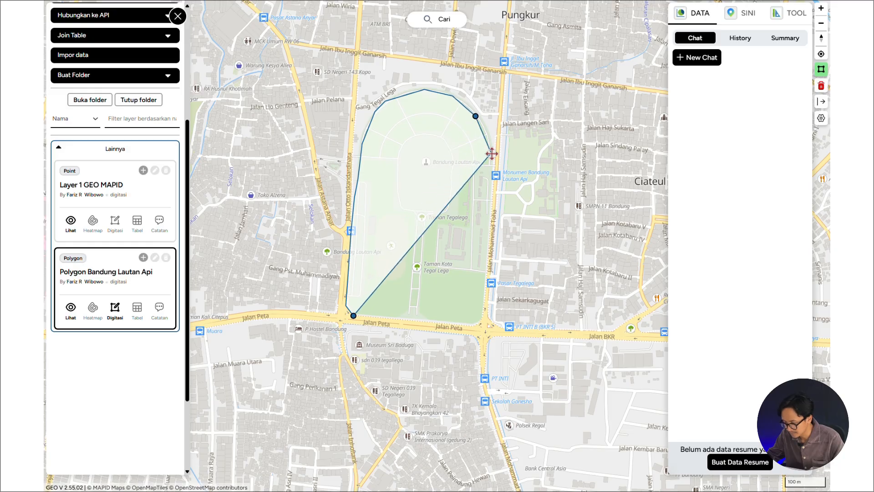
Complete the polygon down the park's eastern edge to Jalan Peta and end digitizing on the layer
{"action": "left_click", "coordinate": [490, 153]}
{"action": "left_click", "coordinate": [487, 184]}
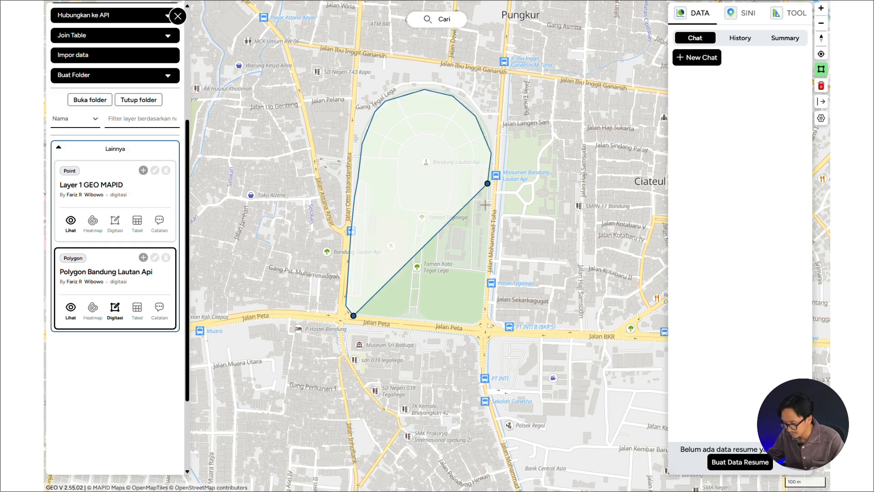
{"action": "left_click", "coordinate": [488, 249]}
{"action": "left_click_drag", "start_coordinate": [481, 310], "coordinate": [475, 326]}
{"action": "left_click", "coordinate": [474, 325]}
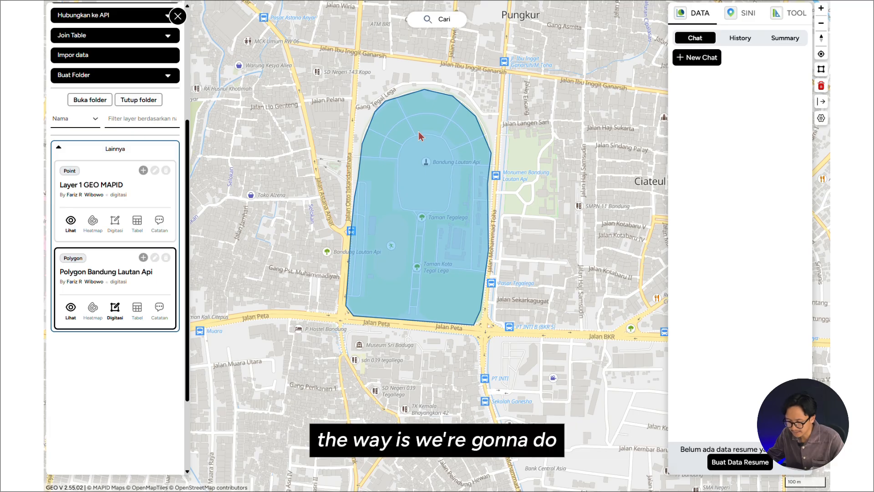
{"action": "left_click", "coordinate": [119, 314]}
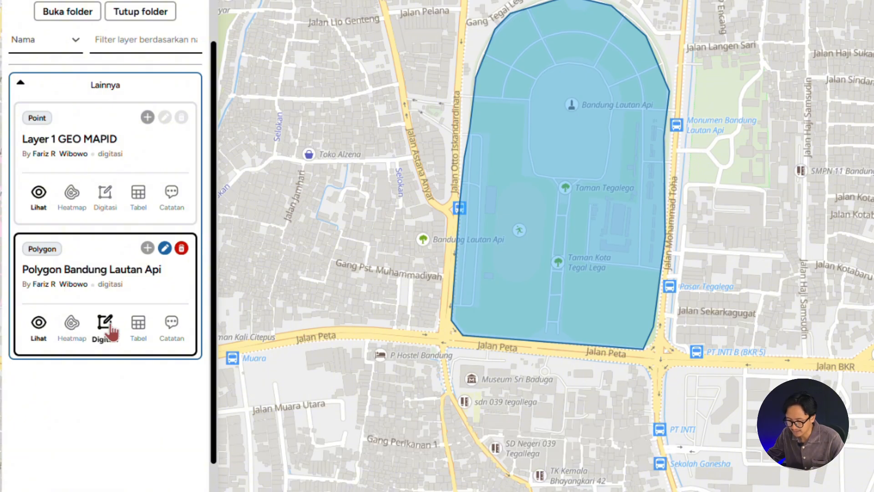
{"action": "left_click", "coordinate": [108, 325]}
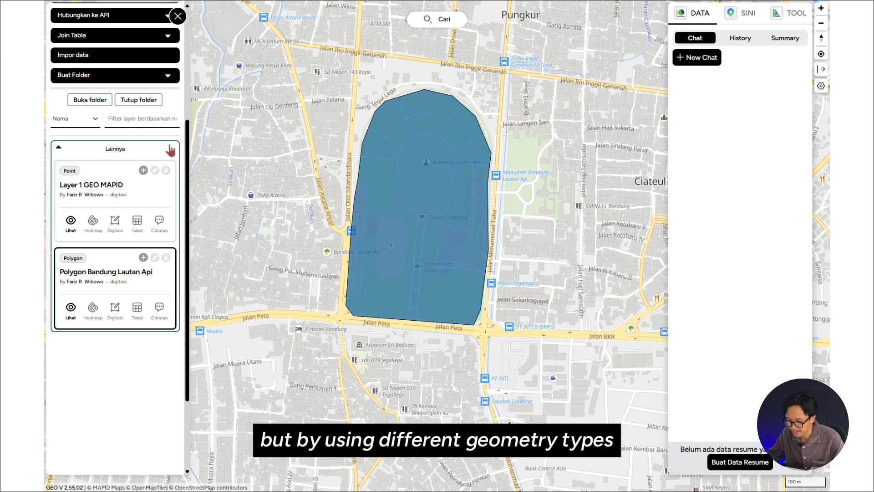
Create a Point layer named "POI Sekitar Taman Bandung Lautan Api" outside any folder, leaving its description empty
{"action": "scroll", "coordinate": [157, 127], "scroll_direction": "up", "scroll_amount": 4}
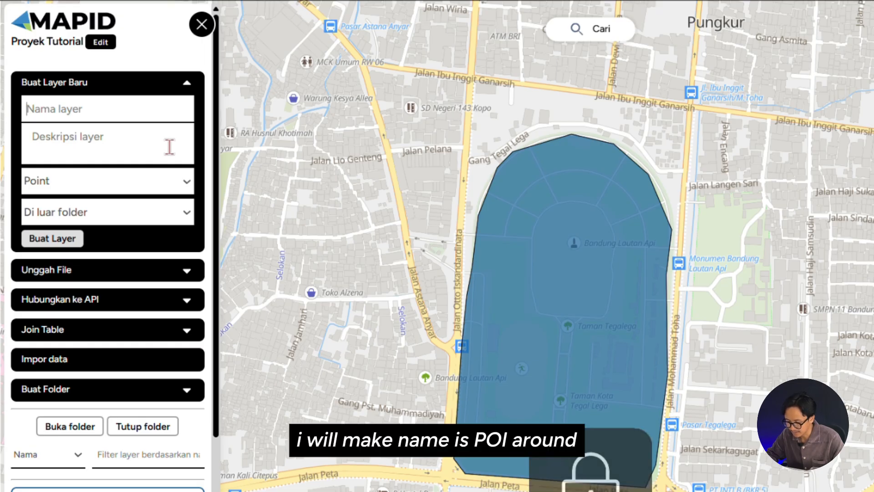
{"action": "type", "text": "POI Sekitar"}
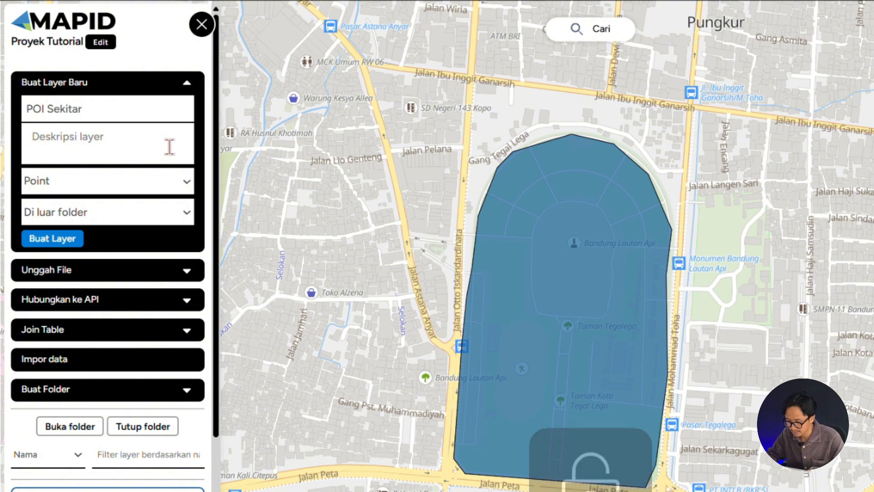
{"action": "type", "text": " Taman "}
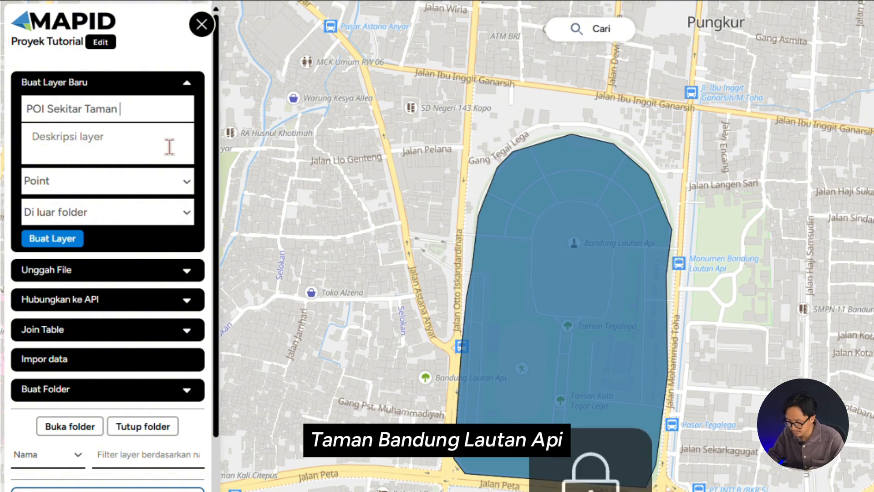
{"action": "type", "text": "Bandung Lau"}
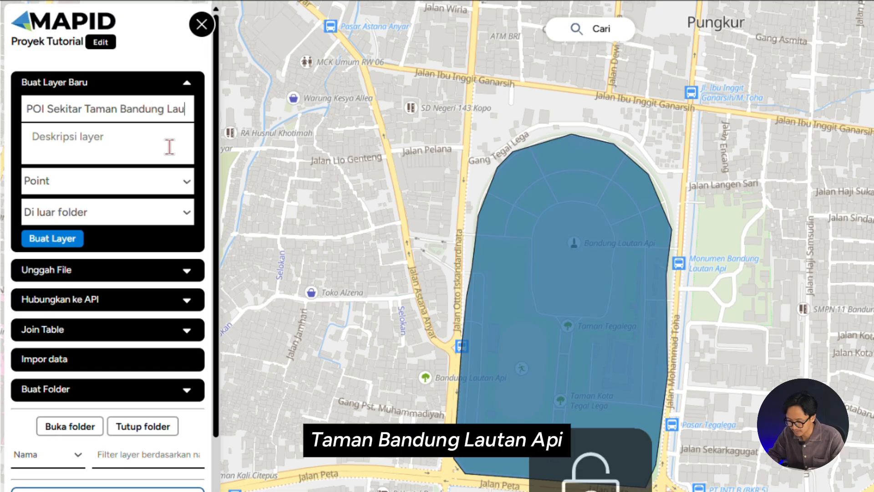
{"action": "type", "text": "tan Api"}
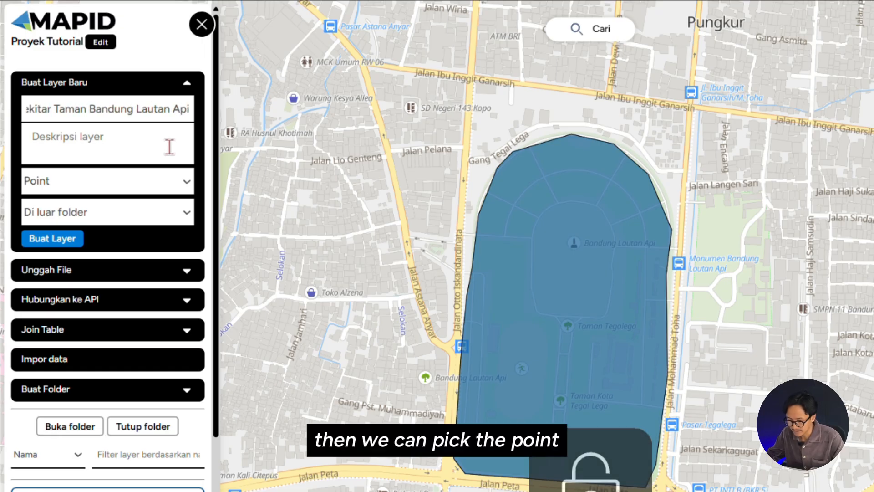
{"action": "left_click", "coordinate": [168, 183]}
{"action": "left_click", "coordinate": [168, 185]}
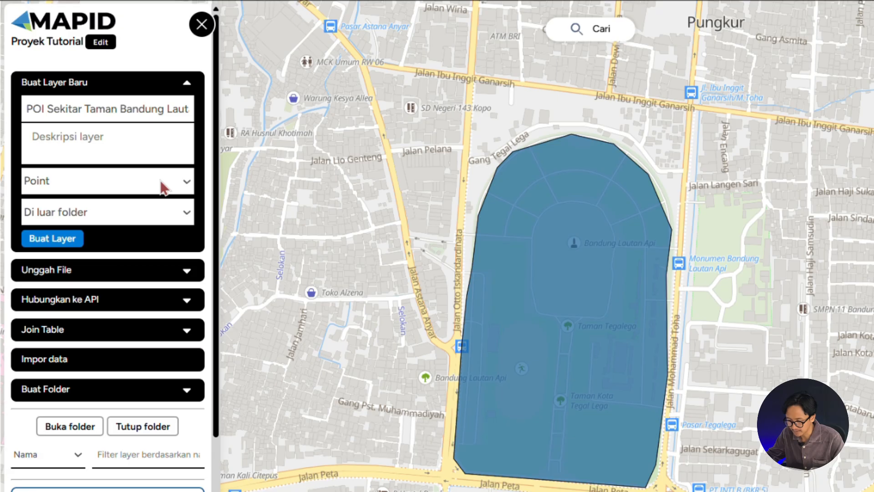
{"action": "left_click", "coordinate": [74, 241]}
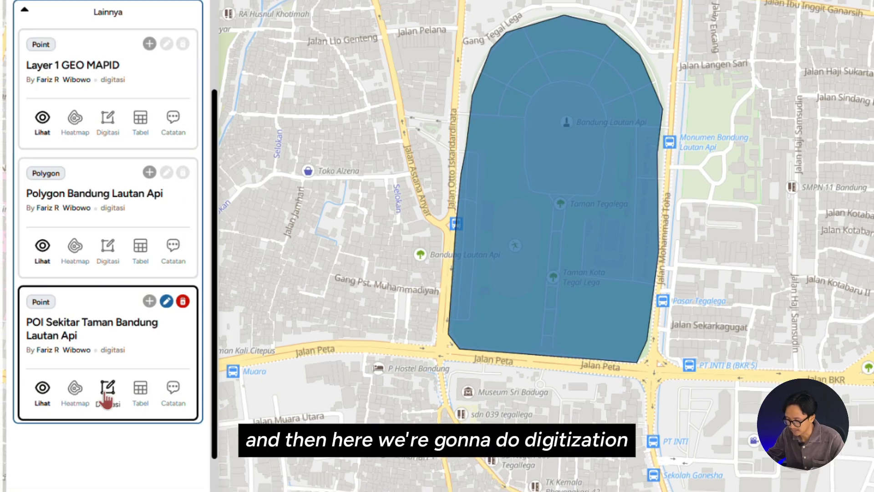
Start digitizing on the POI Sekitar Taman Bandung Lautan Api layer and place points on Museum Sri Baduga and Taman LPM WOMunity
{"action": "left_click", "coordinate": [107, 390]}
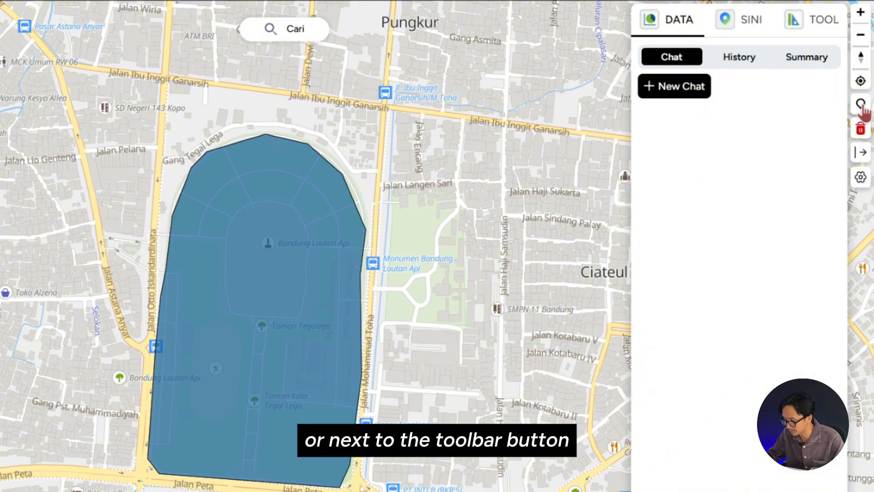
{"action": "left_click", "coordinate": [861, 105]}
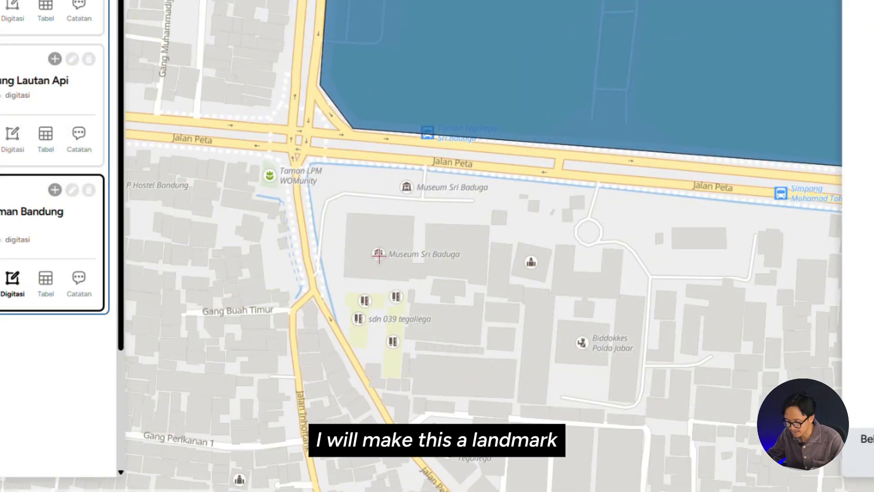
{"action": "left_click", "coordinate": [378, 255]}
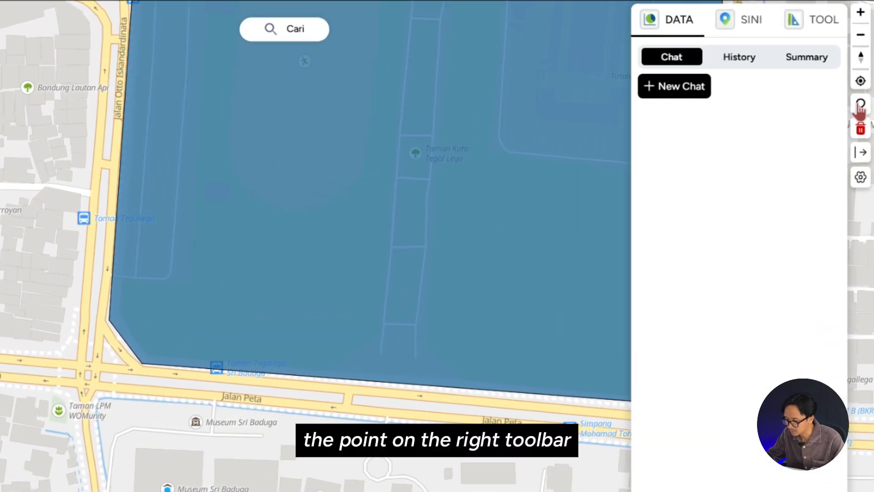
{"action": "left_click", "coordinate": [859, 104]}
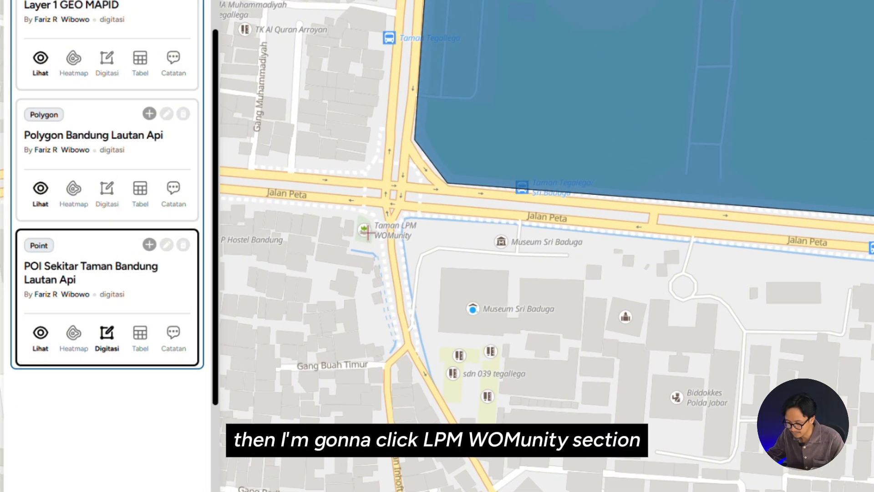
{"action": "left_click", "coordinate": [367, 233]}
Add a point on Masjid Ar Risalah, west of the park near Jalan Astana Anyar
{"action": "scroll", "coordinate": [659, 82], "scroll_direction": "down", "scroll_amount": 5}
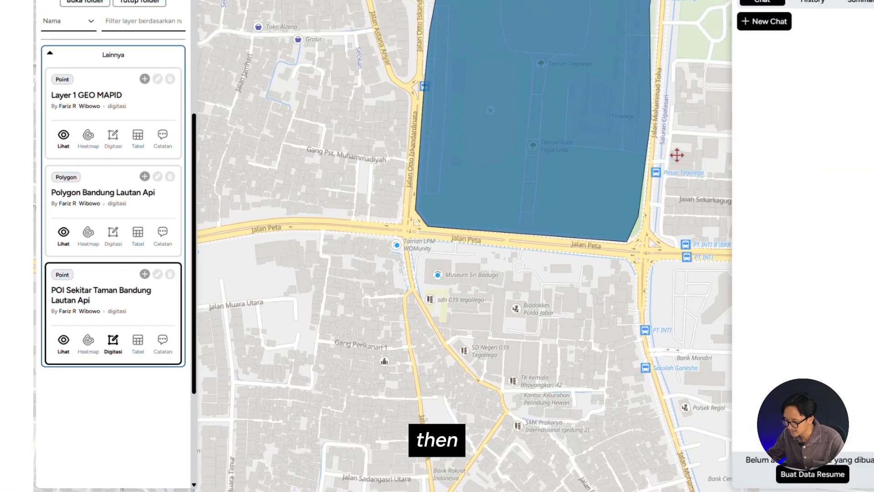
{"action": "left_click_drag", "start_coordinate": [676, 155], "coordinate": [589, 254]}
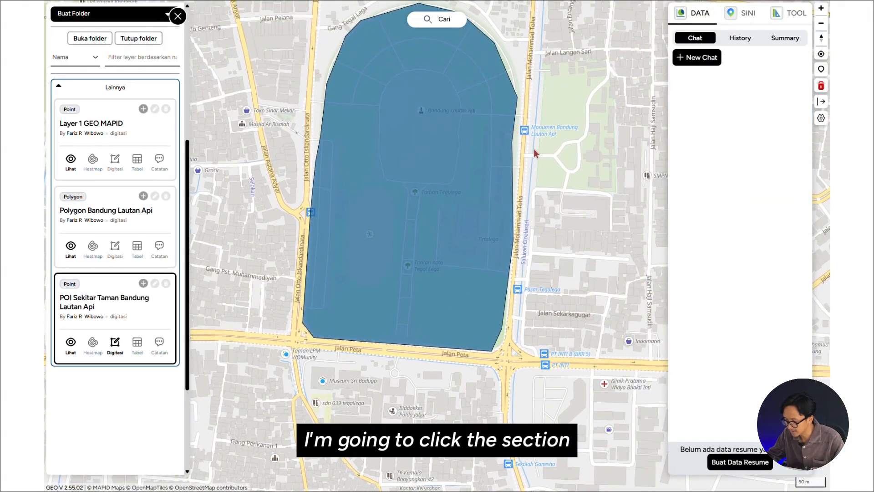
{"action": "scroll", "coordinate": [588, 98], "scroll_direction": "up", "scroll_amount": 2}
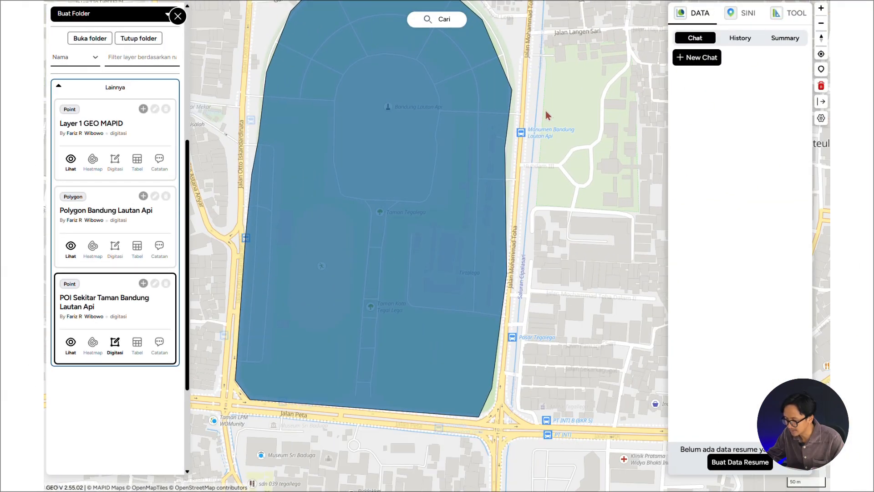
{"action": "scroll", "coordinate": [548, 116], "scroll_direction": "down", "scroll_amount": 2}
{"action": "left_click_drag", "start_coordinate": [548, 116], "coordinate": [530, 162]}
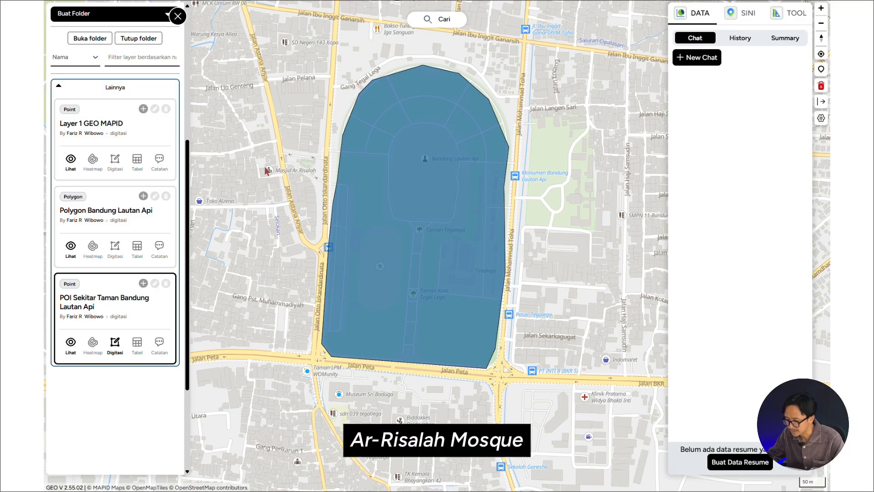
{"action": "left_click", "coordinate": [820, 71]}
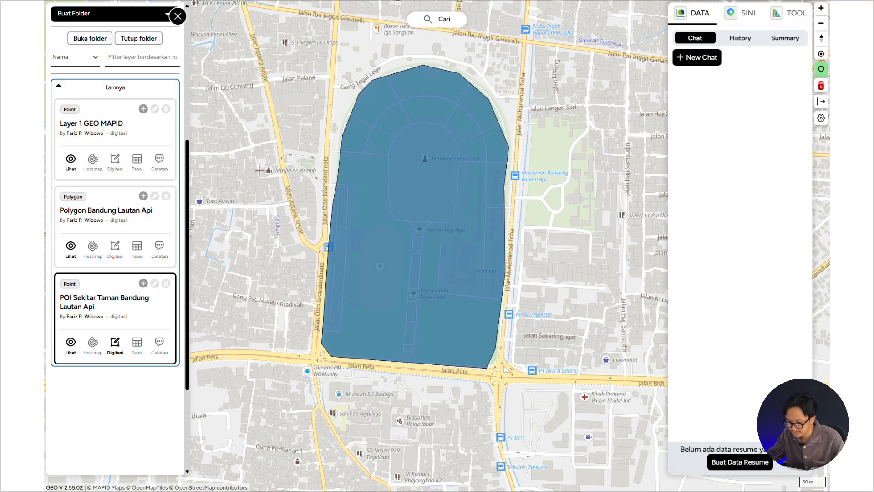
{"action": "scroll", "coordinate": [266, 172], "scroll_direction": "up", "scroll_amount": 3}
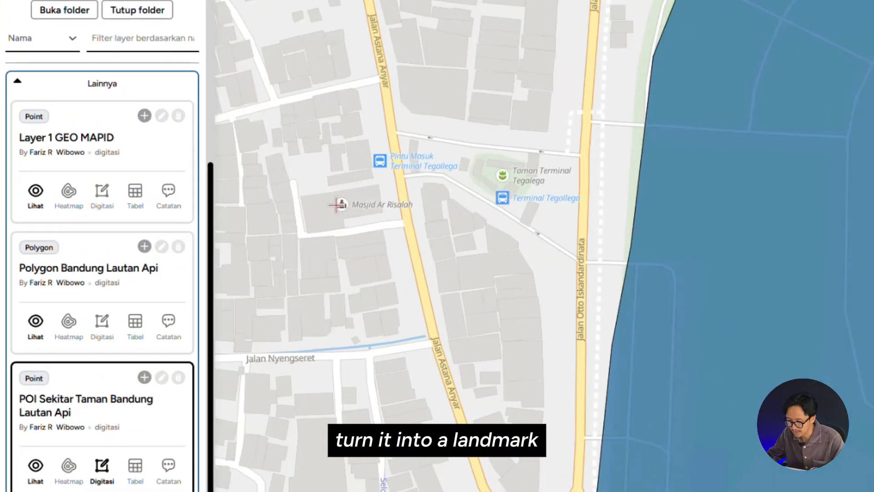
{"action": "left_click", "coordinate": [267, 171]}
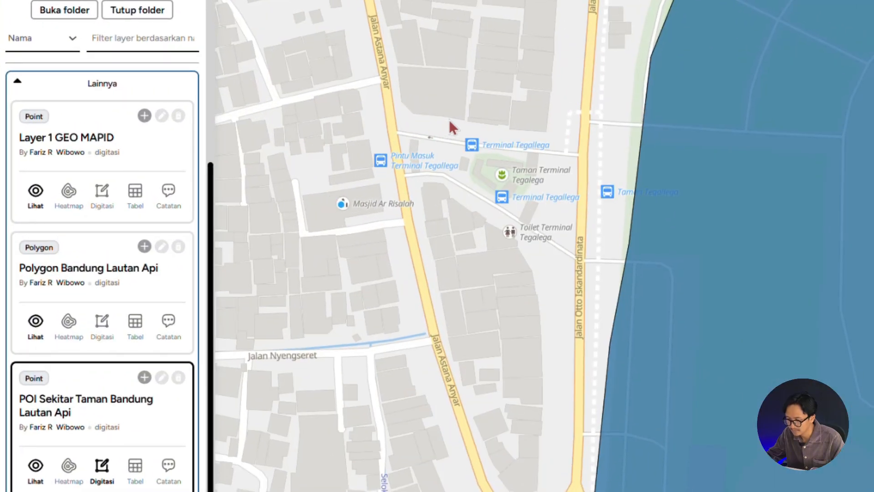
Add a point on SD Negeri 143 Kopo, northwest of the park
{"action": "scroll", "coordinate": [473, 96], "scroll_direction": "down", "scroll_amount": 3}
{"action": "left_click_drag", "start_coordinate": [480, 84], "coordinate": [449, 164]}
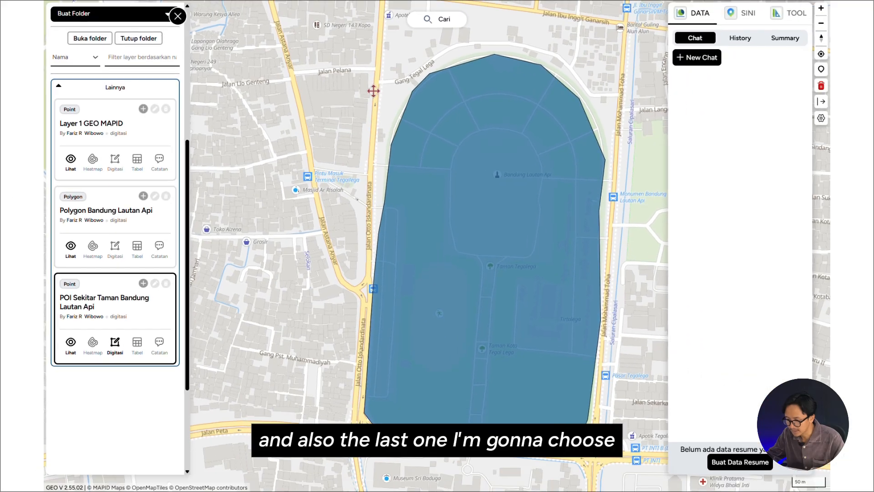
{"action": "left_click_drag", "start_coordinate": [373, 91], "coordinate": [361, 135]}
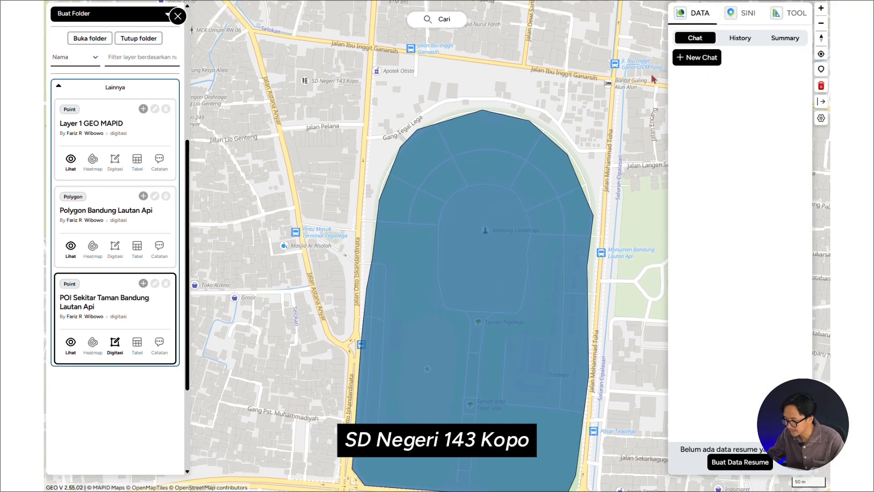
{"action": "left_click", "coordinate": [821, 70]}
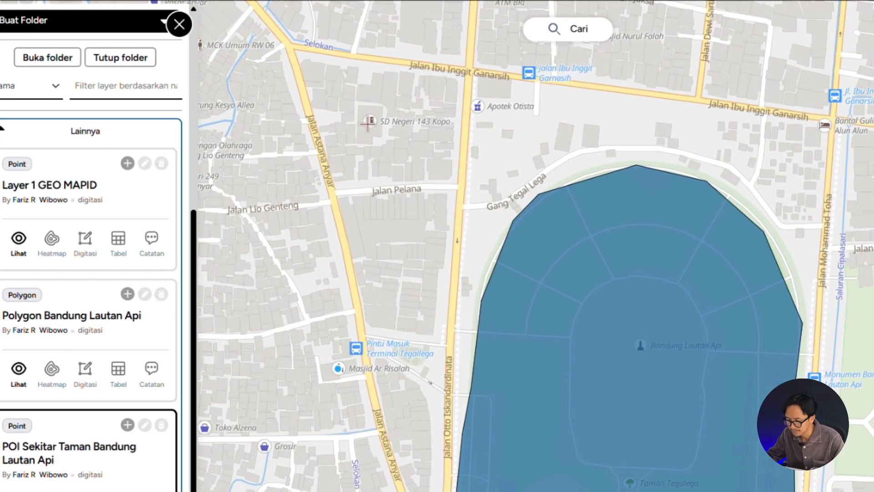
{"action": "left_click", "coordinate": [368, 123]}
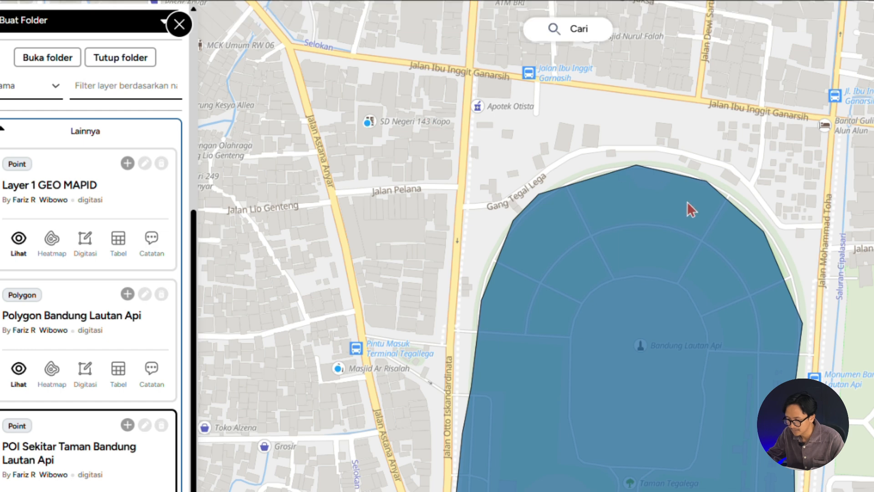
{"action": "scroll", "coordinate": [535, 217], "scroll_direction": "down", "scroll_amount": 2}
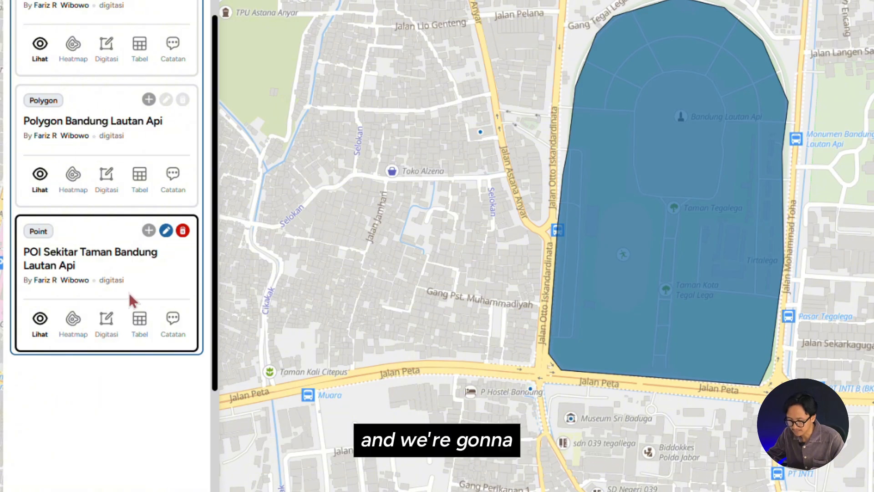
Open the attribute table of the POI Sekitar Taman Bandung Lautan Api layer and start creating a new column
{"action": "left_click", "coordinate": [132, 329]}
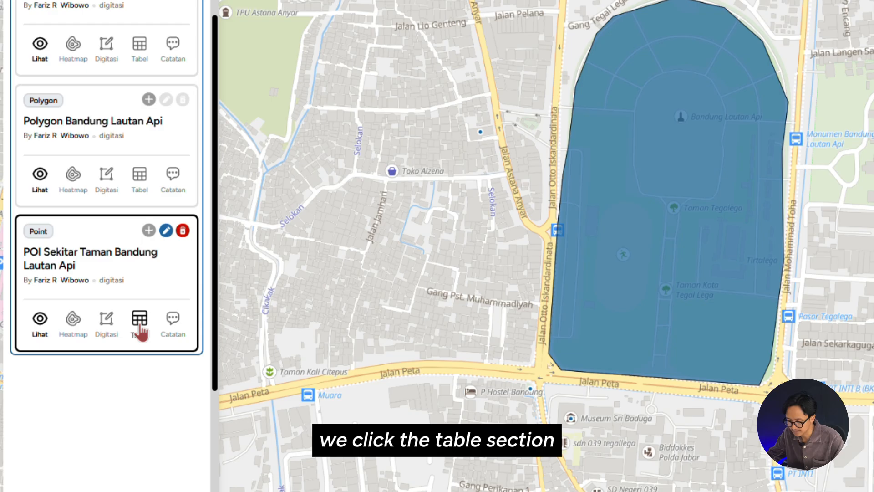
{"action": "left_click", "coordinate": [140, 318]}
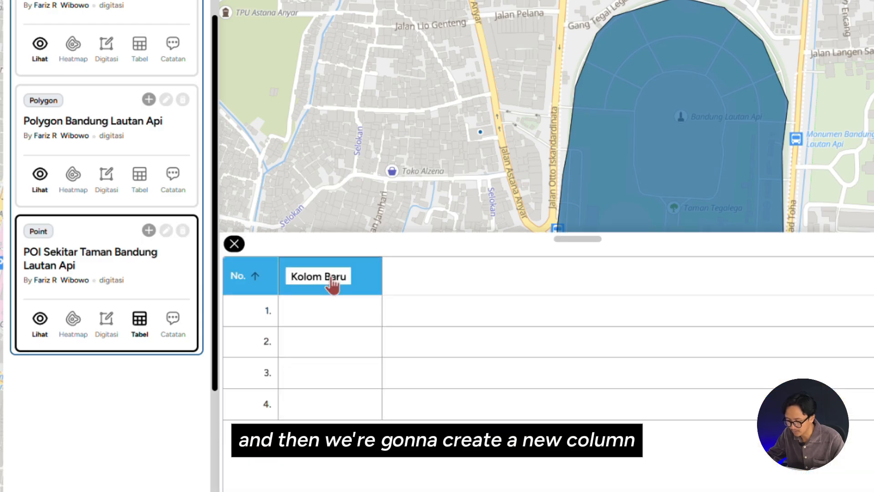
{"action": "left_click", "coordinate": [332, 281]}
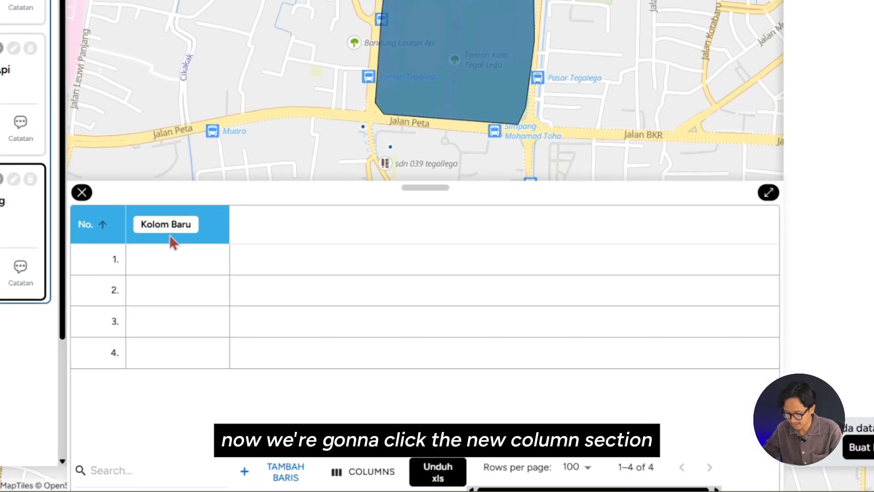
{"action": "left_click", "coordinate": [169, 234]}
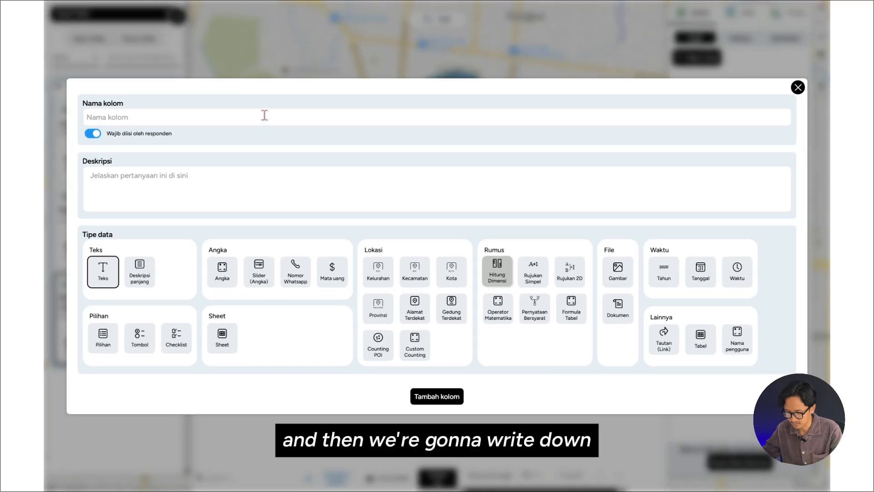
Name the column "POI Terdekat di Taman Bandung Lautan Api", keep its data type as Teks, and add it to the table
{"action": "left_click", "coordinate": [264, 116]}
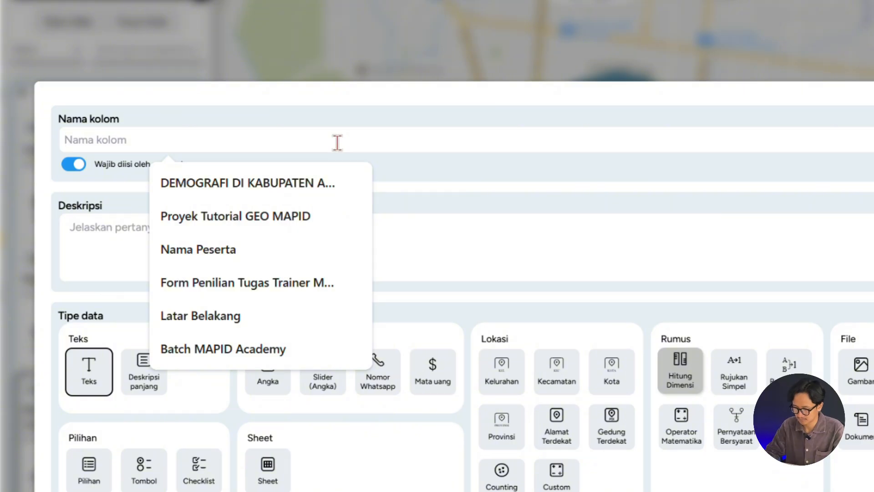
{"action": "key", "text": "Caps_Lock"}
{"action": "type", "text": "POI"}
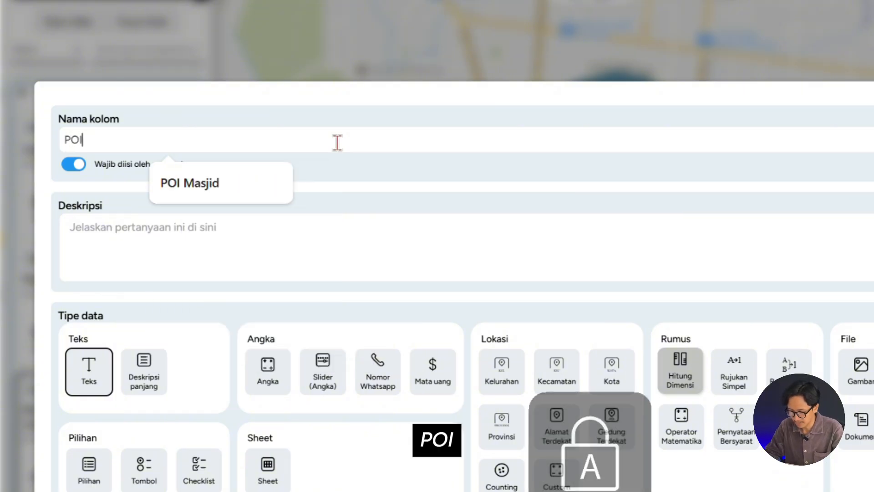
{"action": "key", "text": "Caps_Lock"}
{"action": "type", "text": "Terdekat di"}
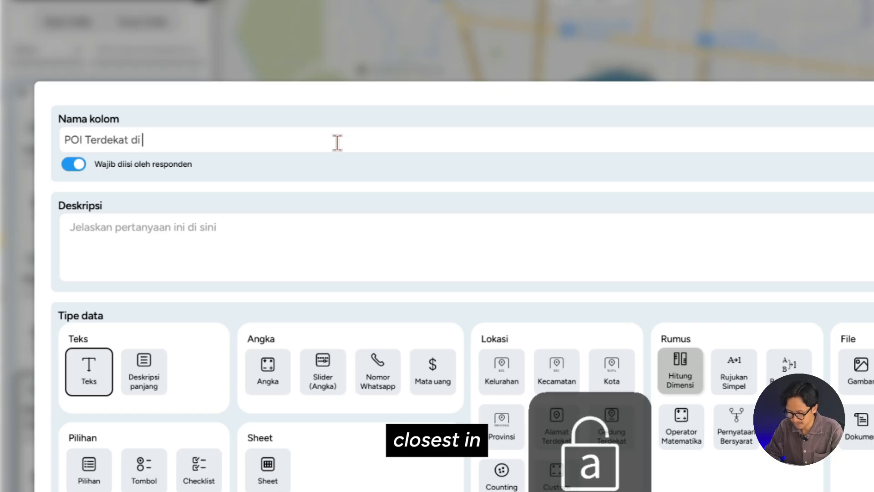
{"action": "key", "text": "Caps_Lock"}
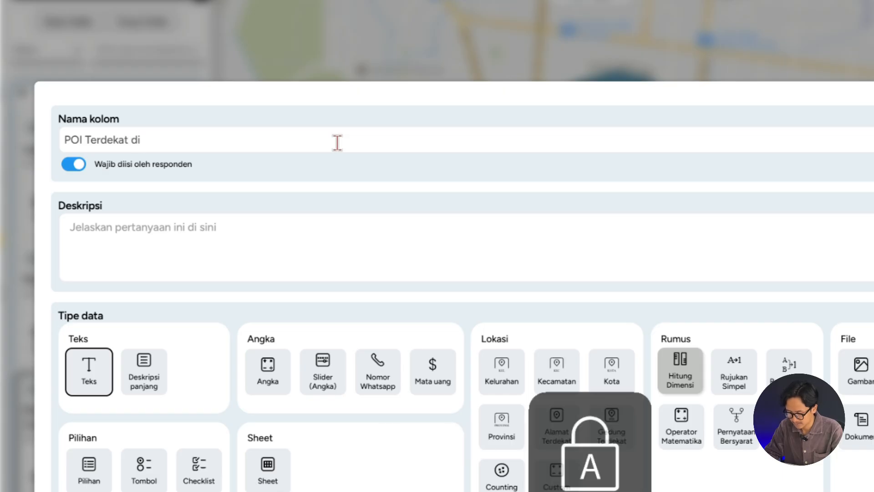
{"action": "type", "text": "B"}
{"action": "key", "text": "Caps_Lock"}
{"action": "key", "text": "BackSpace"}
{"action": "type", "text": "Tam"}
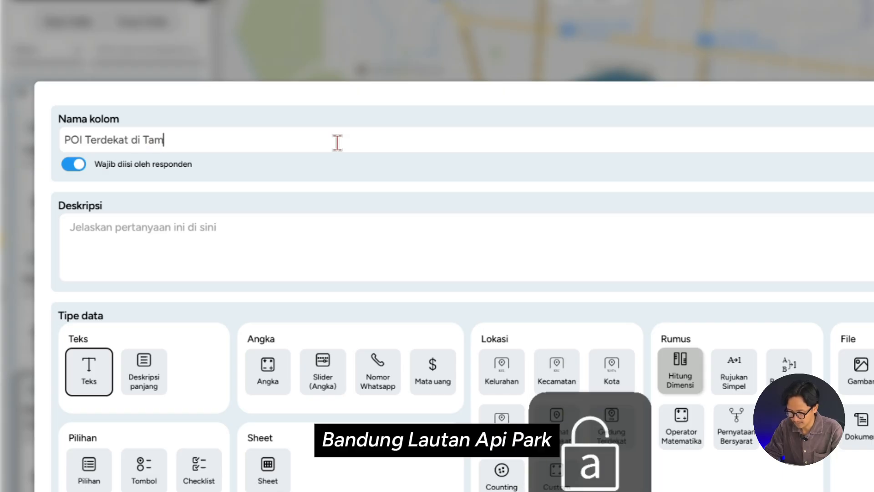
{"action": "type", "text": "an Bandung Lauta"}
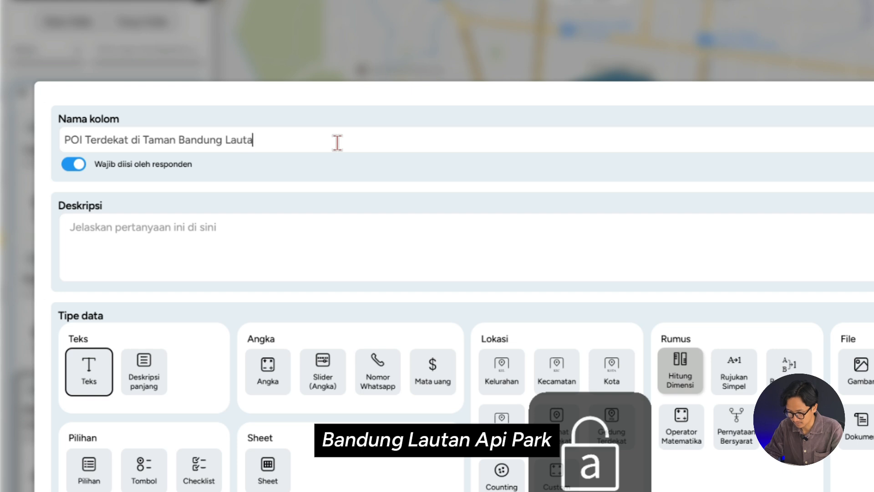
{"action": "type", "text": "n Api"}
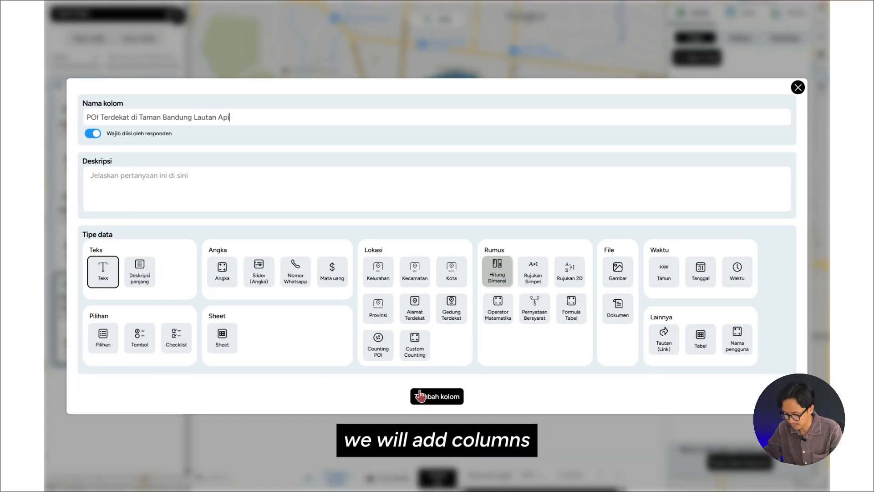
{"action": "left_click", "coordinate": [419, 395]}
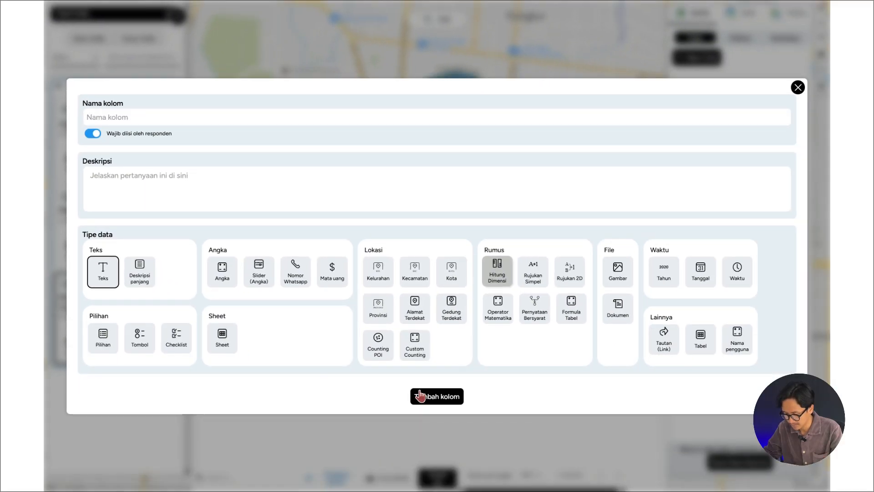
Close the column creation dialog and zoom the map to the point in row 1 of the table
{"action": "left_click", "coordinate": [798, 88]}
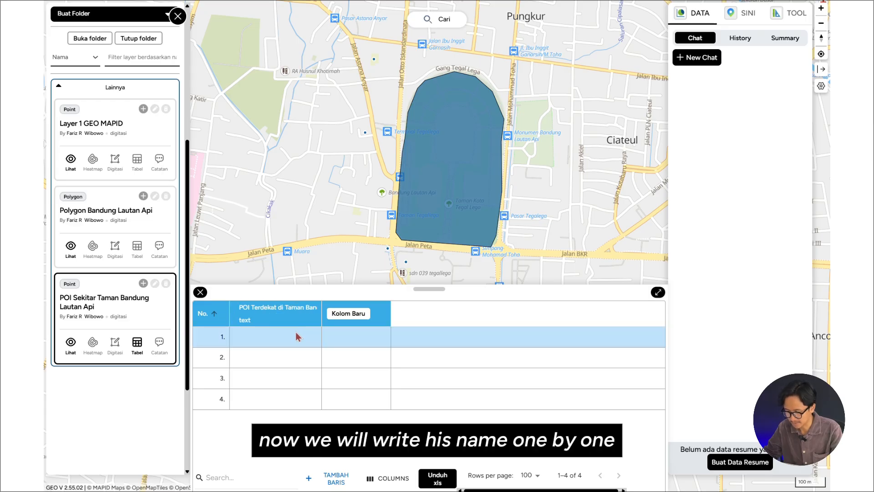
{"action": "mouse_move", "coordinate": [214, 338]}
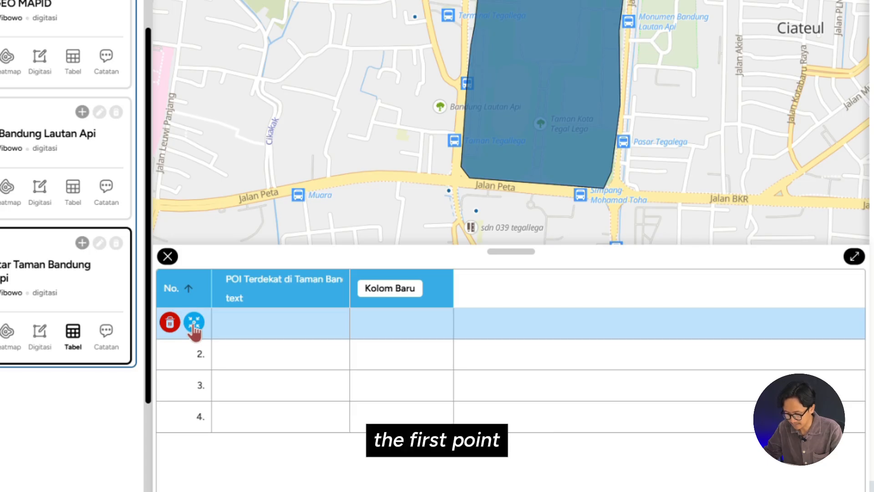
{"action": "left_click", "coordinate": [194, 323]}
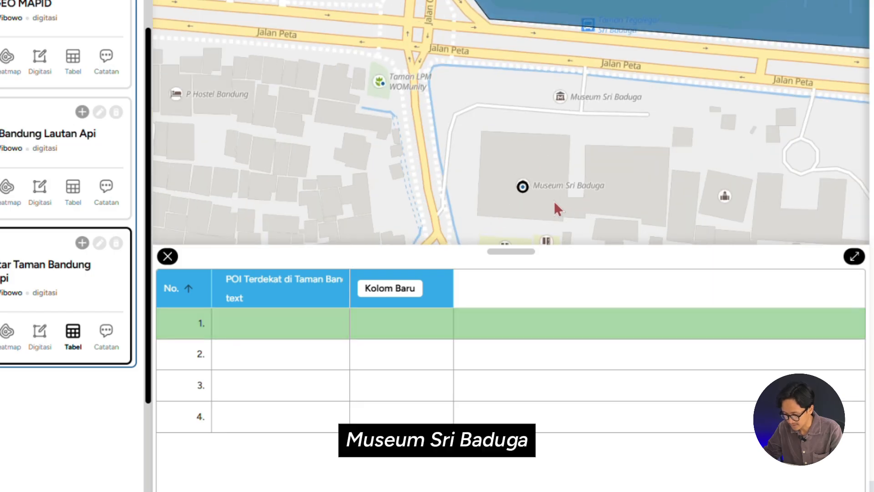
Enter "Museum Sri Baduga" in row 1 of the POI Terdekat di Taman Bandung Lautan Api column
{"action": "double_click", "coordinate": [274, 326]}
{"action": "key", "text": "Caps_Lock"}
{"action": "type", "text": "Mus"}
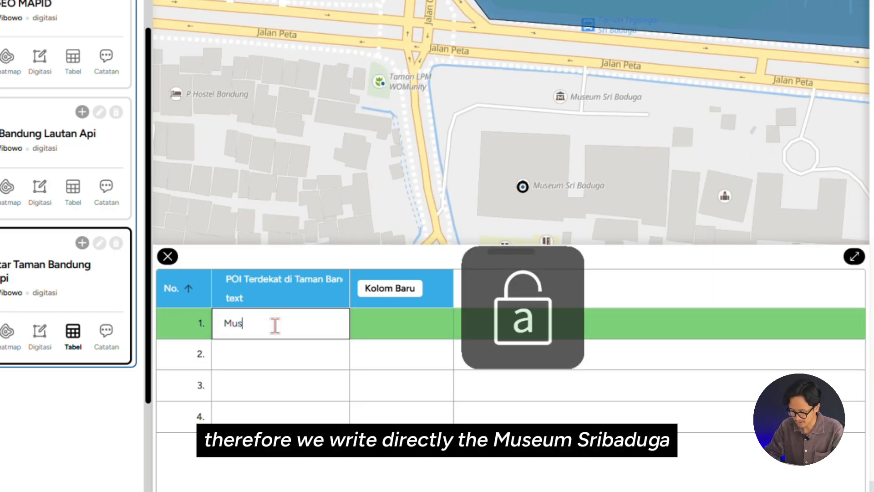
{"action": "type", "text": "em"}
{"action": "key", "text": "Caps_Lock"}
{"action": "key", "text": "BackSpace"}
{"action": "key", "text": "Caps_Lock"}
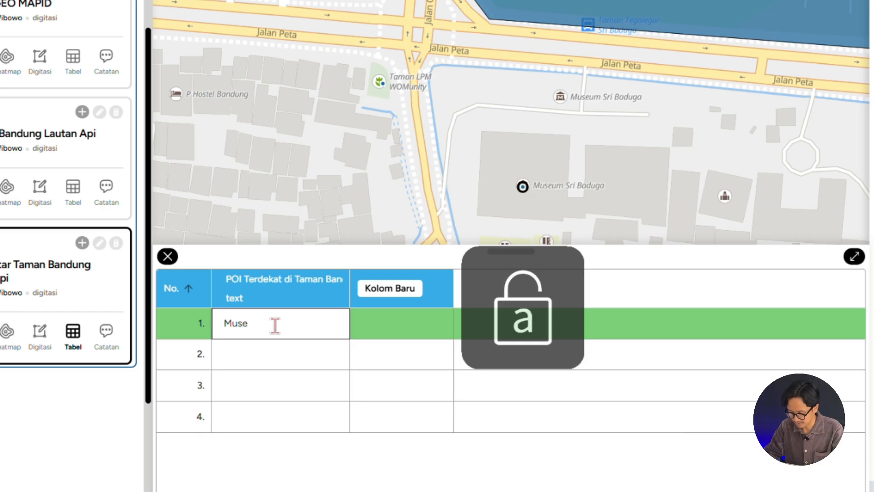
{"action": "type", "text": "um Sri"}
{"action": "key", "text": "Caps_Lock"}
{"action": "type", "text": "B"}
{"action": "key", "text": "Caps_Lock"}
{"action": "type", "text": "adu"}
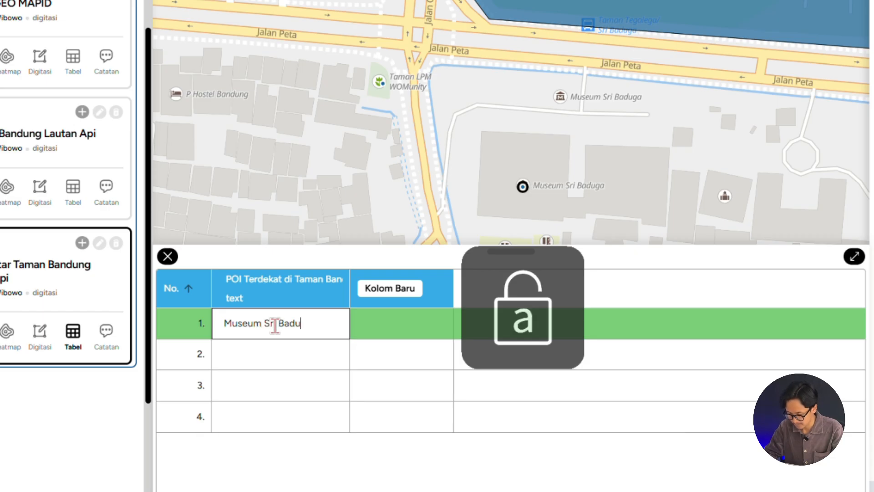
{"action": "type", "text": "ga"}
{"action": "key", "text": "Return"}
Zoom the map to the point in row 2 and enter "Taman LPM Womunity" as its POI name
{"action": "left_click", "coordinate": [196, 357]}
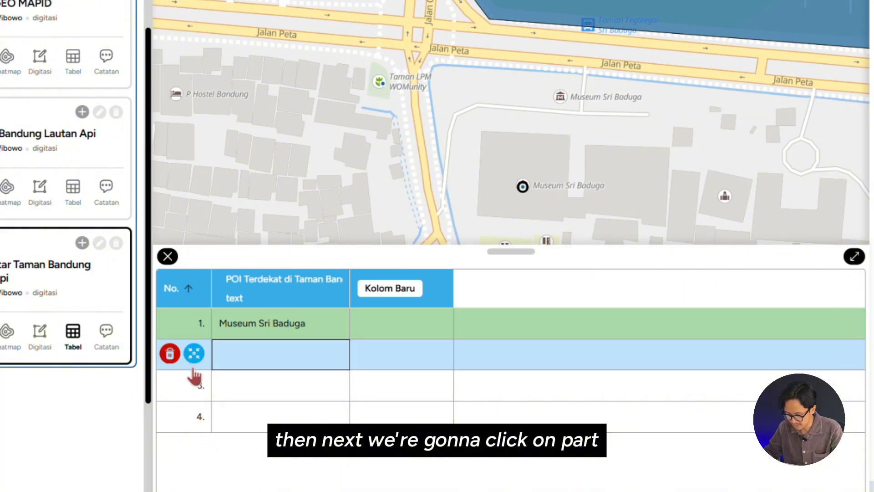
{"action": "left_click", "coordinate": [195, 355]}
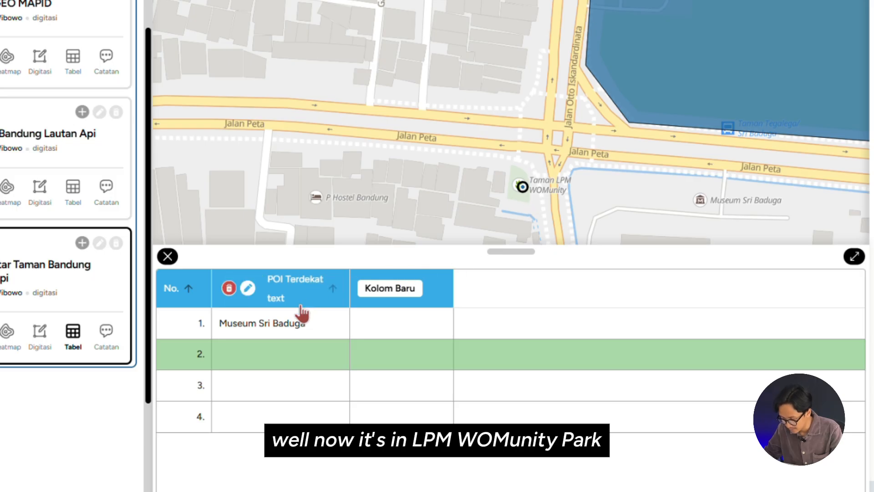
{"action": "left_click", "coordinate": [251, 352]}
{"action": "key", "text": "Caps_Lock"}
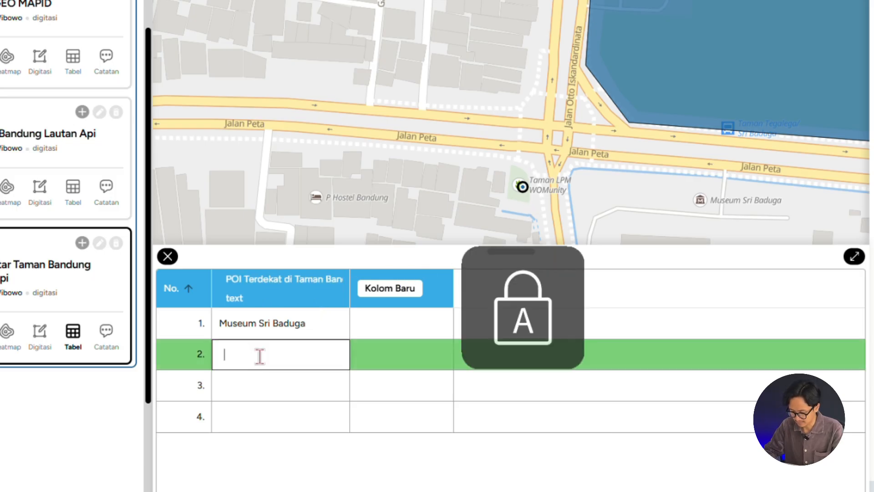
{"action": "type", "text": "T"}
{"action": "key", "text": "Caps_Lock"}
{"action": "type", "text": "aman"}
{"action": "key", "text": "Caps_Lock"}
{"action": "type", "text": "LPM"}
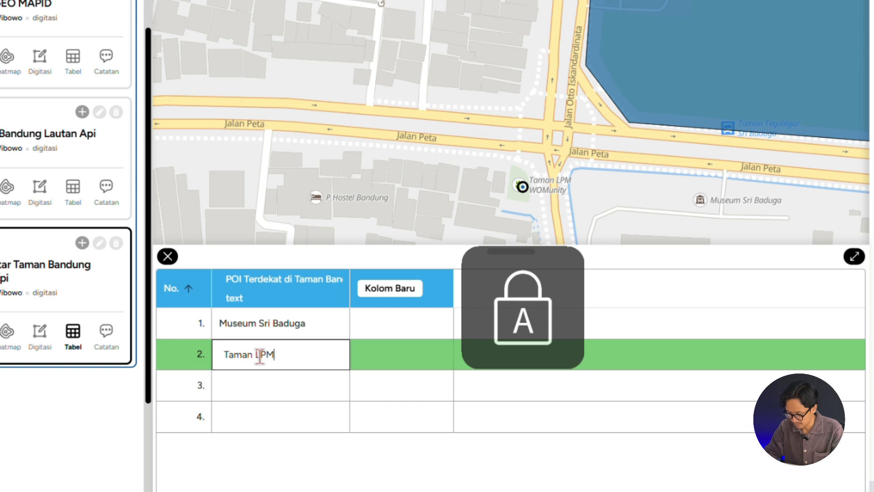
{"action": "type", "text": " W"}
{"action": "key", "text": "Caps_Lock"}
{"action": "type", "text": "omunity"}
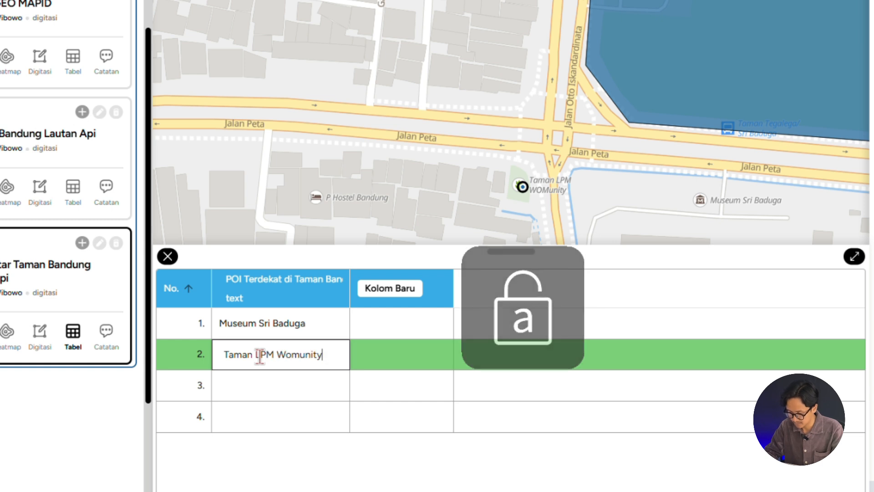
{"action": "key", "text": "Return"}
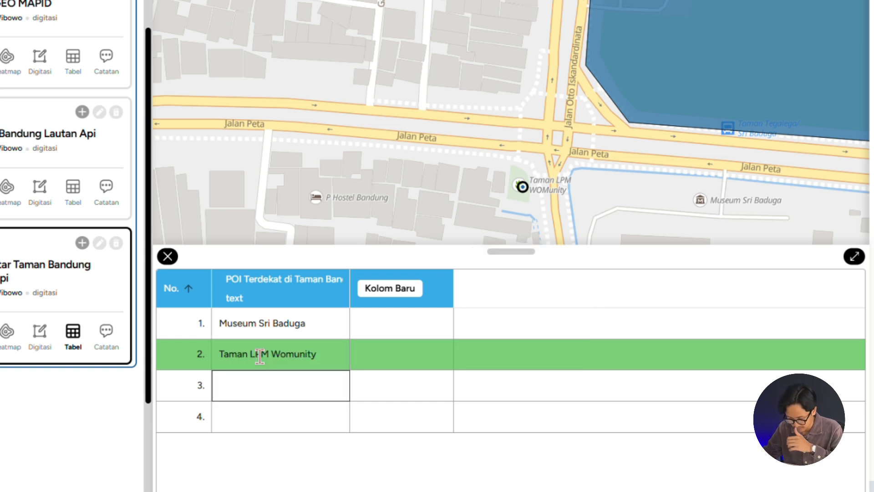
Zoom the map to the point in row 3 and enter "Masjid Ar-Risalah" as its POI name
{"action": "left_click", "coordinate": [200, 388]}
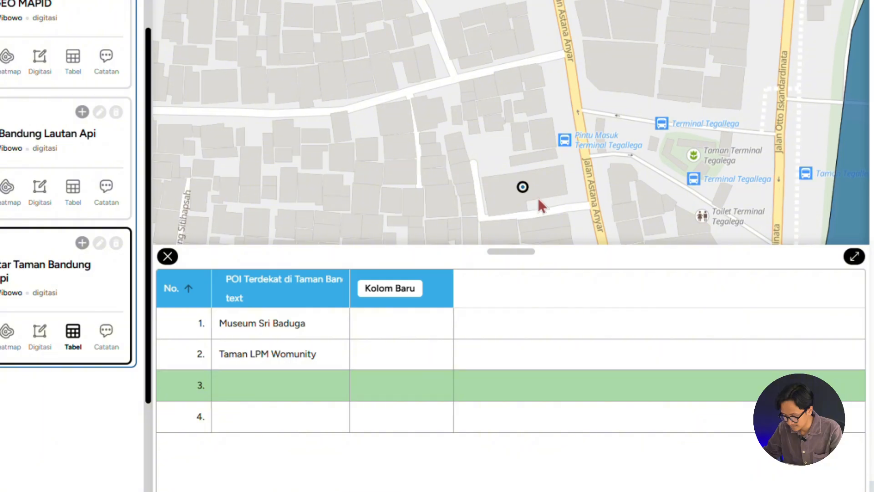
{"action": "scroll", "coordinate": [541, 191], "scroll_direction": "up", "scroll_amount": 2}
{"action": "left_click_drag", "start_coordinate": [552, 127], "coordinate": [557, 74]}
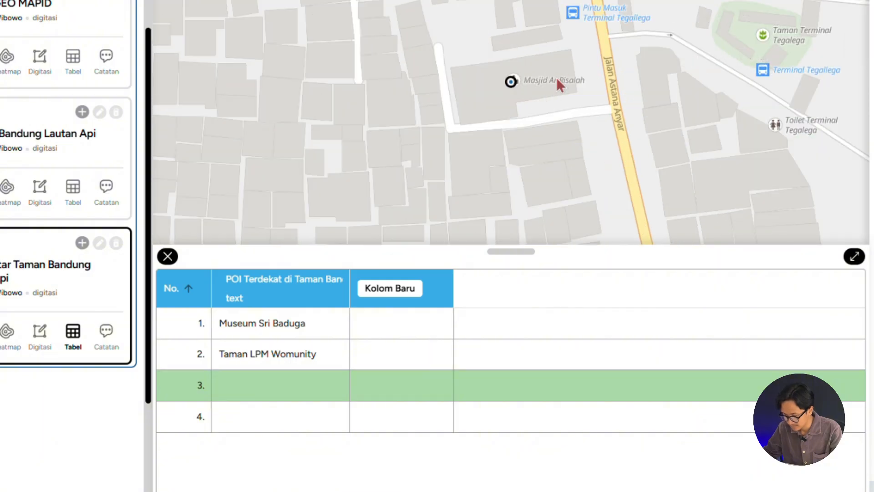
{"action": "left_click", "coordinate": [302, 382]}
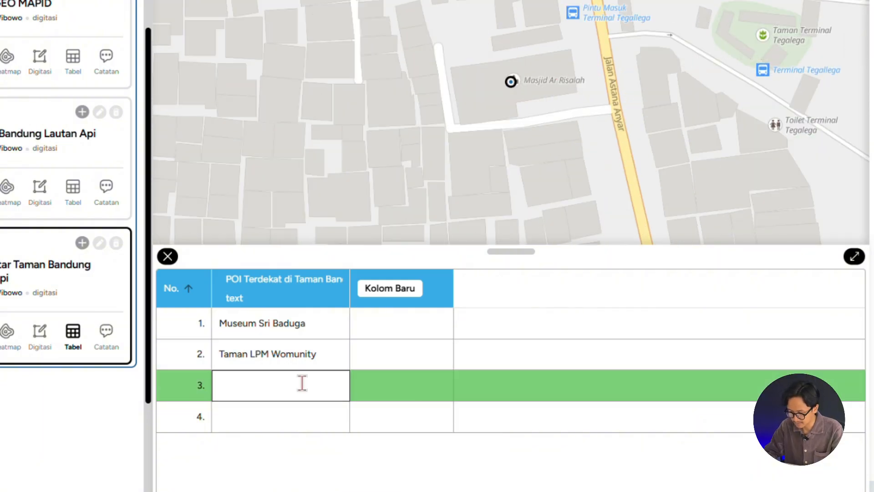
{"action": "type", "text": "Masjid"}
{"action": "key", "text": "Caps_Lock"}
{"action": "type", "text": "A"}
{"action": "key", "text": "Caps_Lock"}
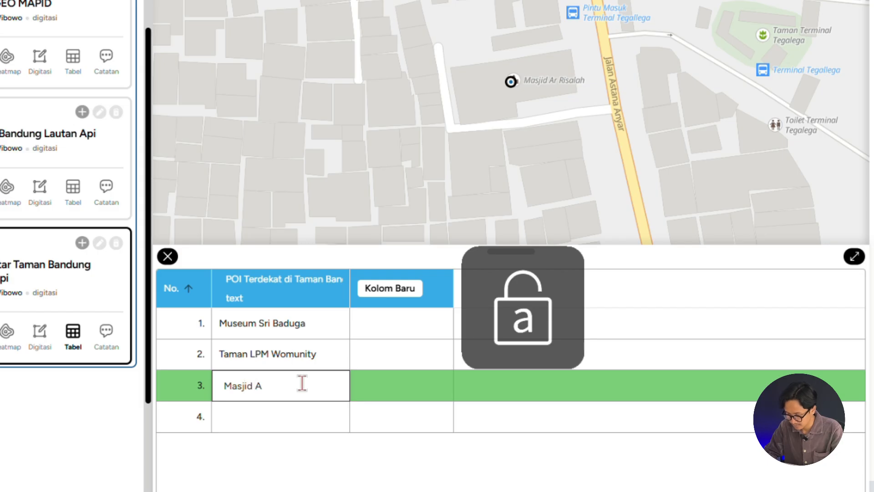
{"action": "type", "text": "r-Risa"}
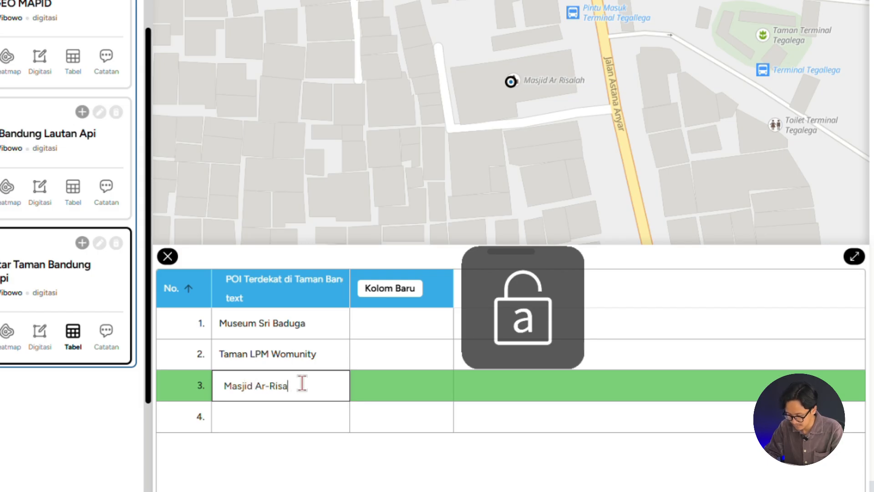
{"action": "type", "text": "lah"}
{"action": "key", "text": "Return"}
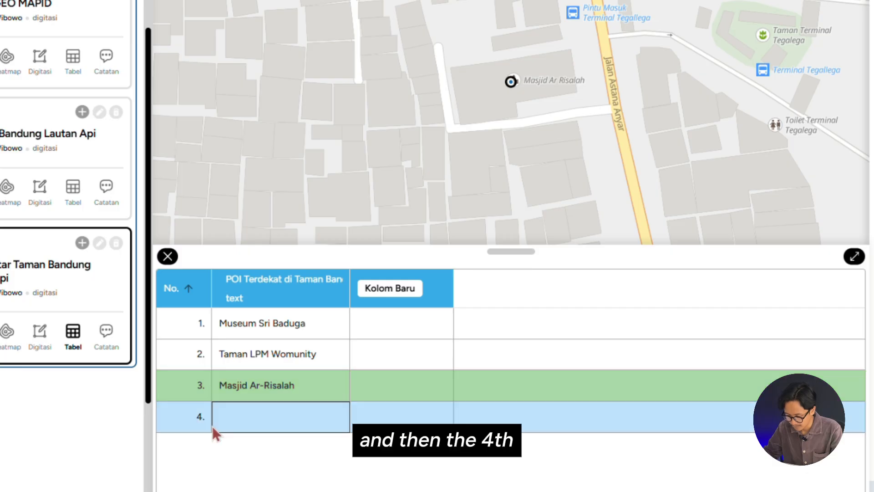
Zoom the map to the point in row 4 and enter "SD Negeri 143 Kopo" as its POI name
{"action": "left_click", "coordinate": [195, 415]}
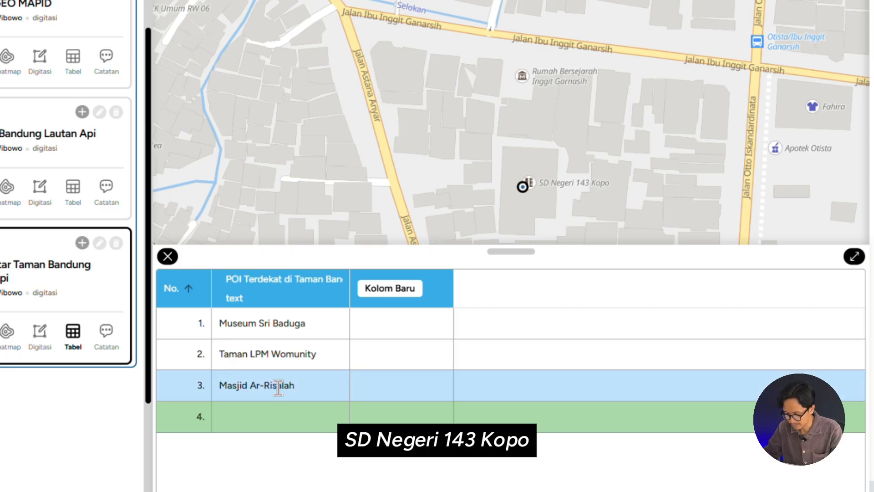
{"action": "double_click", "coordinate": [263, 416]}
{"action": "key", "text": "Caps_Lock"}
{"action": "type", "text": "SD"}
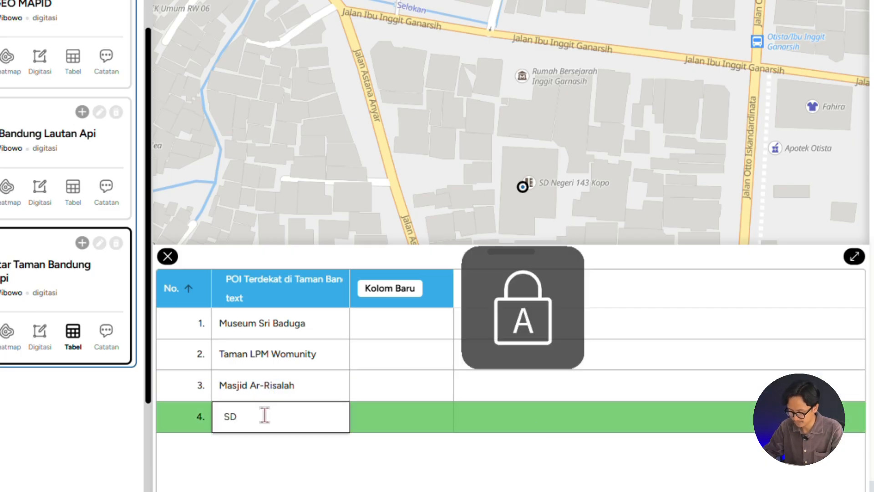
{"action": "key", "text": "Caps_Lock"}
{"action": "type", "text": "Negeri 1"}
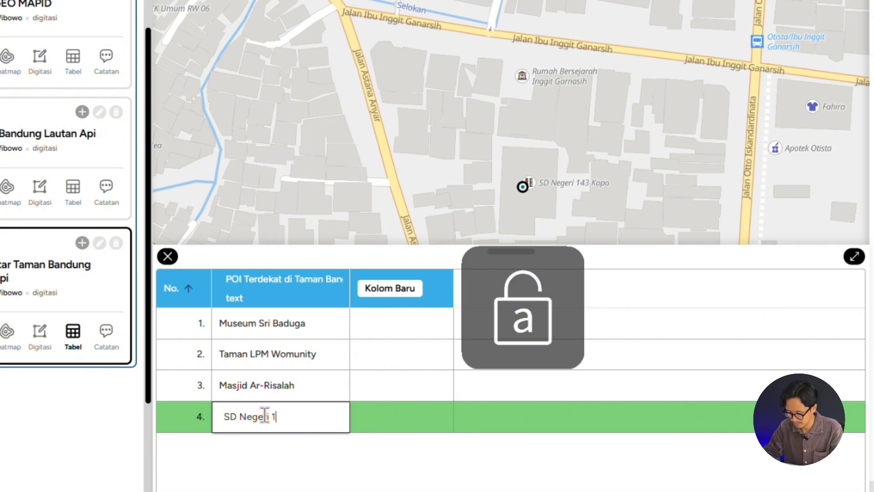
{"action": "type", "text": "43"}
{"action": "key", "text": "Caps_Lock"}
{"action": "type", "text": "K"}
{"action": "key", "text": "Caps_Lock"}
{"action": "type", "text": "opo"}
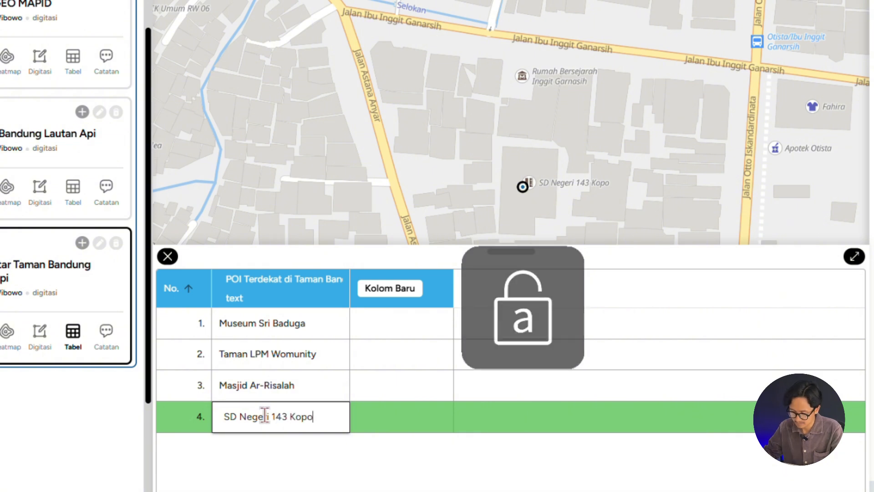
{"action": "left_click", "coordinate": [330, 364]}
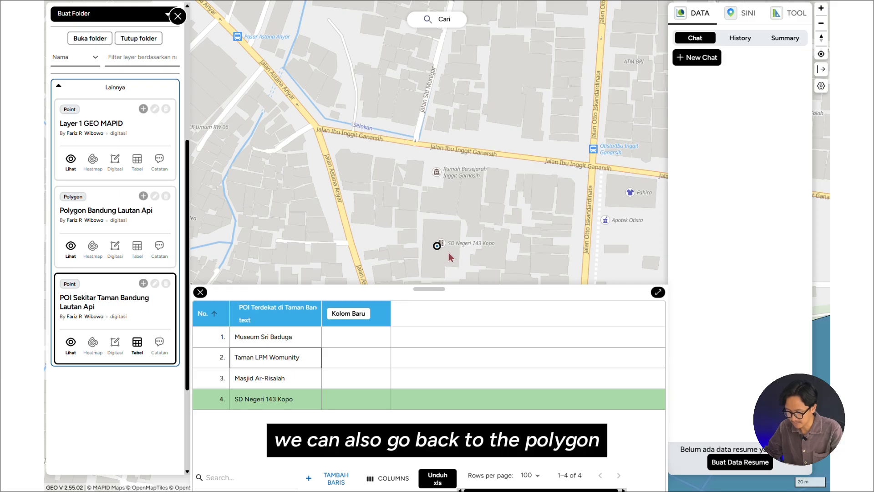
Switch from the POI table to the Polygon Bandung Lautan Api layer's attribute table and start creating a new column
{"action": "scroll", "coordinate": [430, 239], "scroll_direction": "down", "scroll_amount": 1}
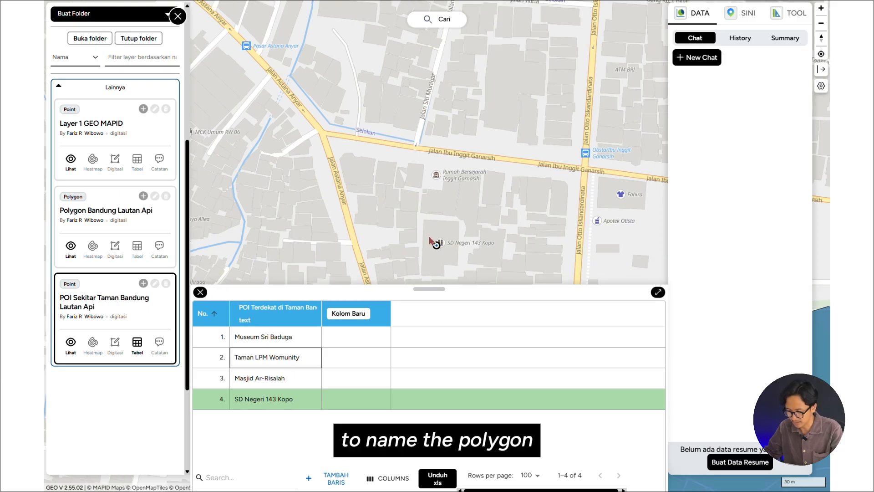
{"action": "scroll", "coordinate": [402, 246], "scroll_direction": "down", "scroll_amount": 1}
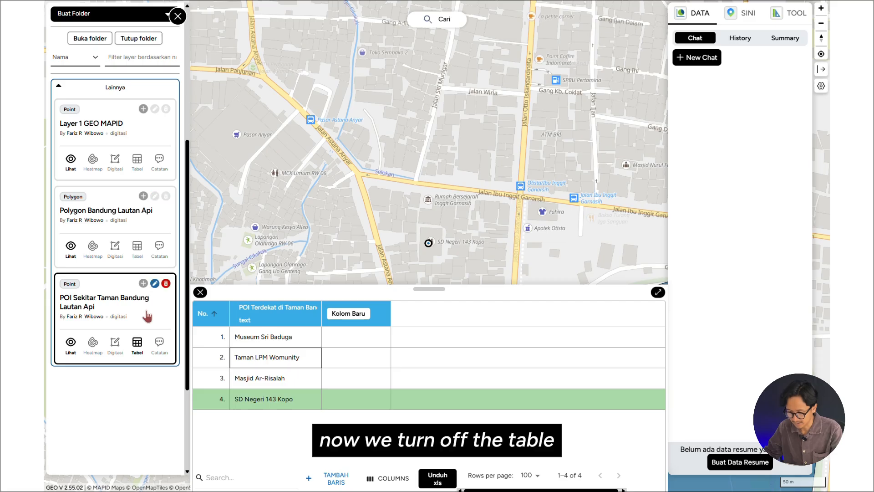
{"action": "left_click", "coordinate": [137, 351]}
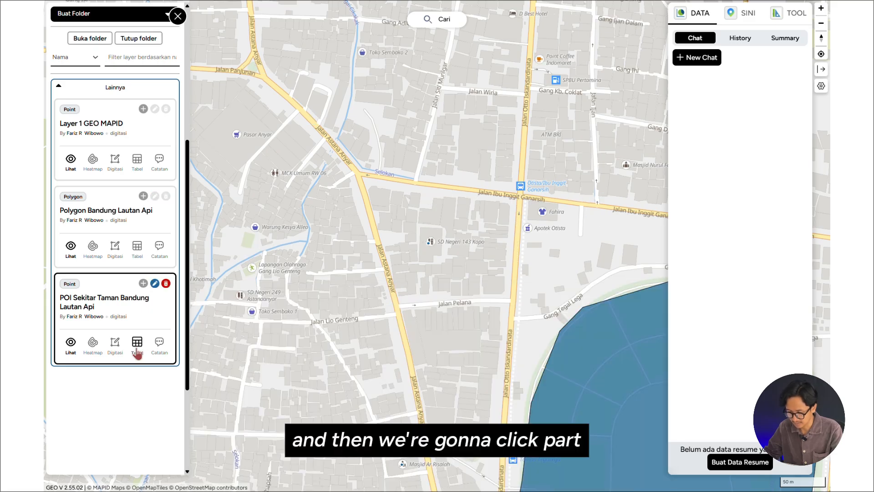
{"action": "left_click", "coordinate": [141, 248]}
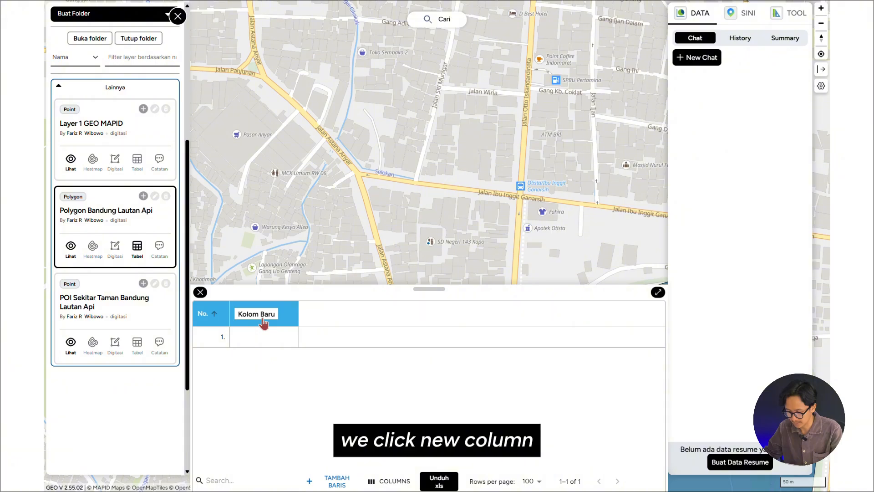
{"action": "left_click", "coordinate": [262, 322]}
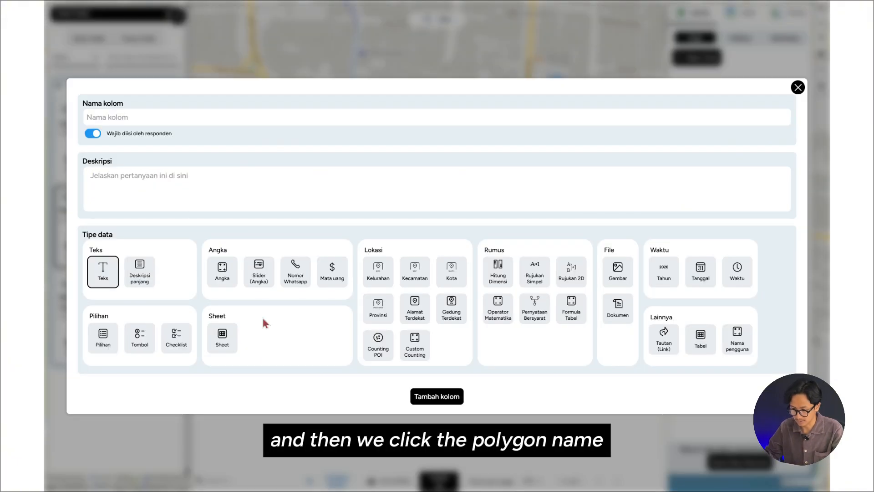
Name the column "Nama Polygon", keep its data type as Teks, add it to the table, and close the dialog
{"action": "left_click", "coordinate": [448, 118]}
{"action": "type", "text": "Nama [P"}
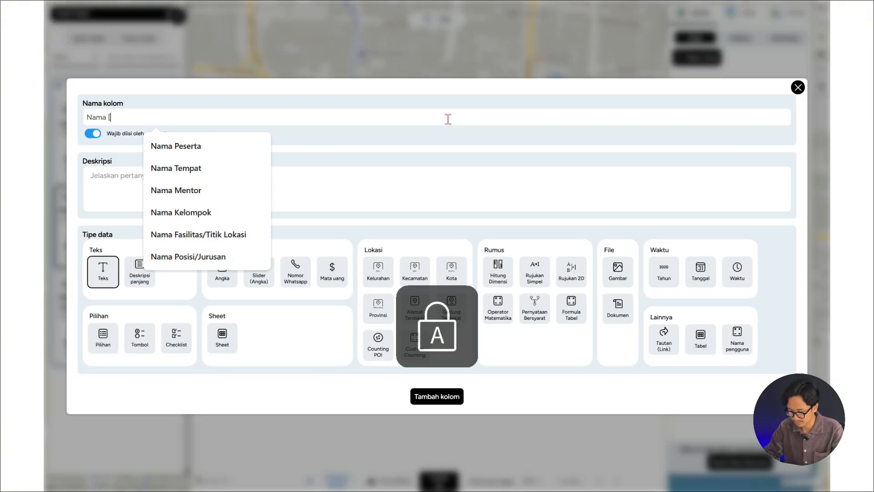
{"action": "key", "text": "BackSpace"}
{"action": "key", "text": "BackSpace"}
{"action": "type", "text": "p"}
{"action": "key", "text": "Caps_Lock"}
{"action": "type", "text": "O"}
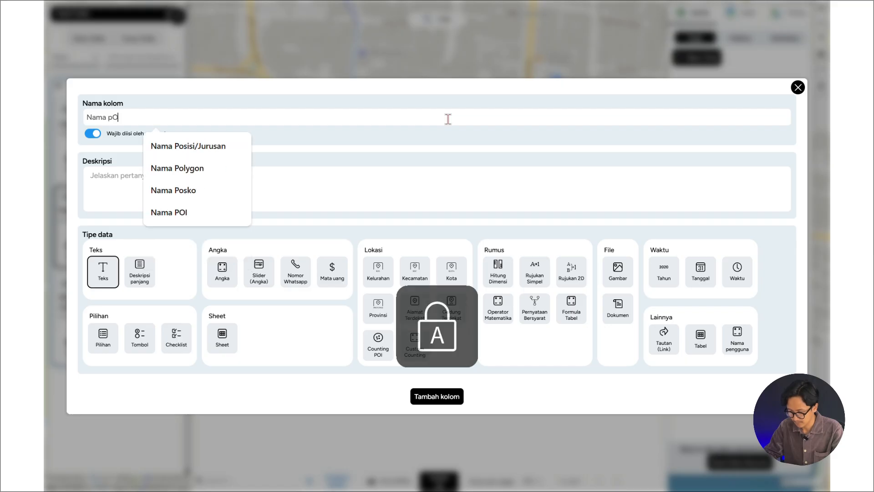
{"action": "key", "text": "BackSpace"}
{"action": "key", "text": "BackSpace"}
{"action": "key", "text": "Caps_Lock"}
{"action": "key", "text": "Caps_Lock"}
{"action": "type", "text": "P"}
{"action": "key", "text": "Caps_Lock"}
{"action": "type", "text": "o"}
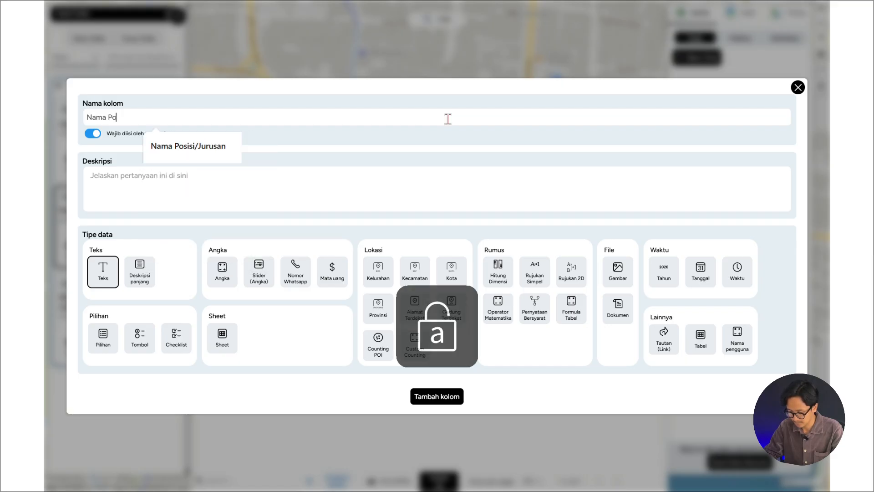
{"action": "type", "text": "lygon"}
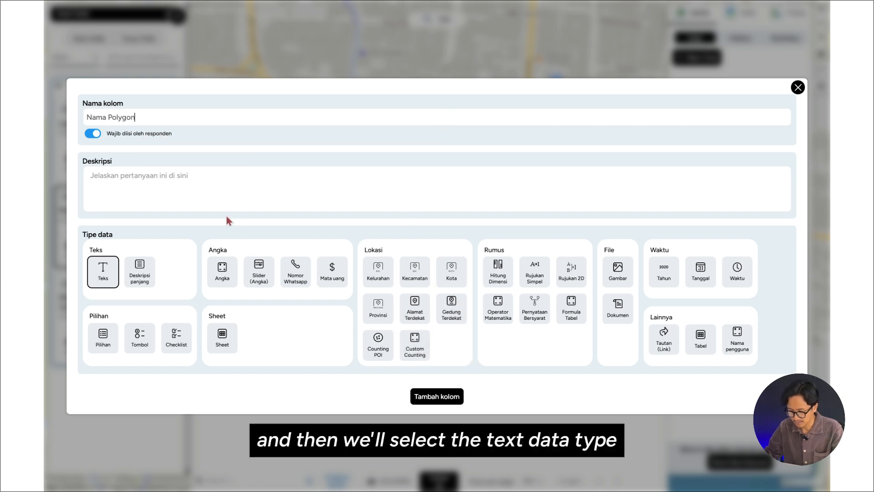
{"action": "left_click", "coordinate": [458, 399]}
{"action": "left_click", "coordinate": [797, 87]}
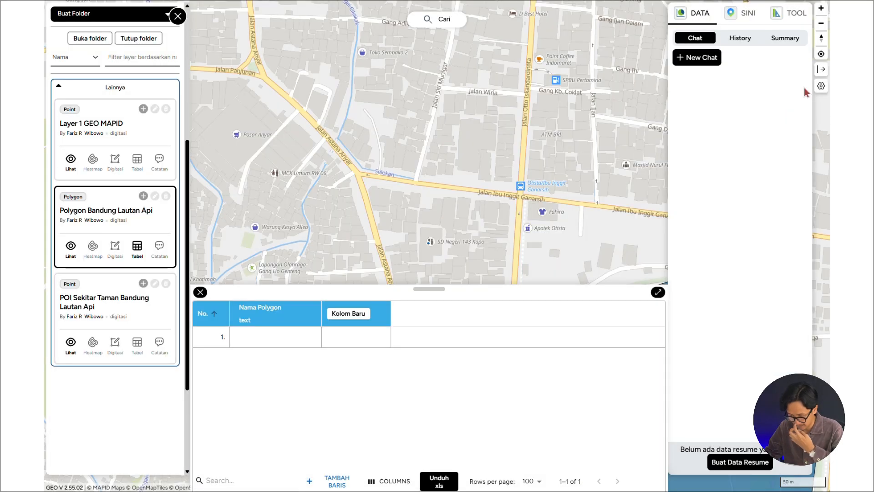
Enter "Taman Bandung Lautan Api" as the Nama Polygon value in row 1
{"action": "double_click", "coordinate": [280, 341]}
{"action": "key", "text": "Caps_Lock"}
{"action": "type", "text": "T"}
{"action": "key", "text": "Caps_Lock"}
{"action": "type", "text": "am"}
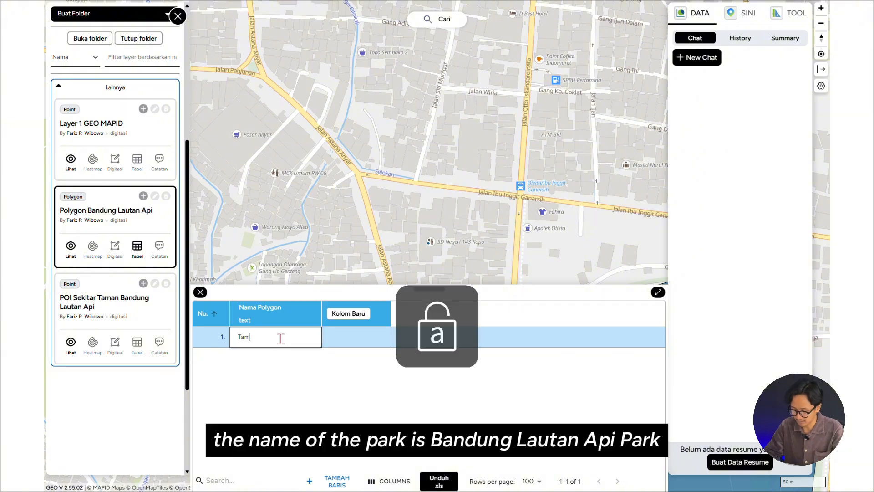
{"action": "type", "text": "an Bandung"}
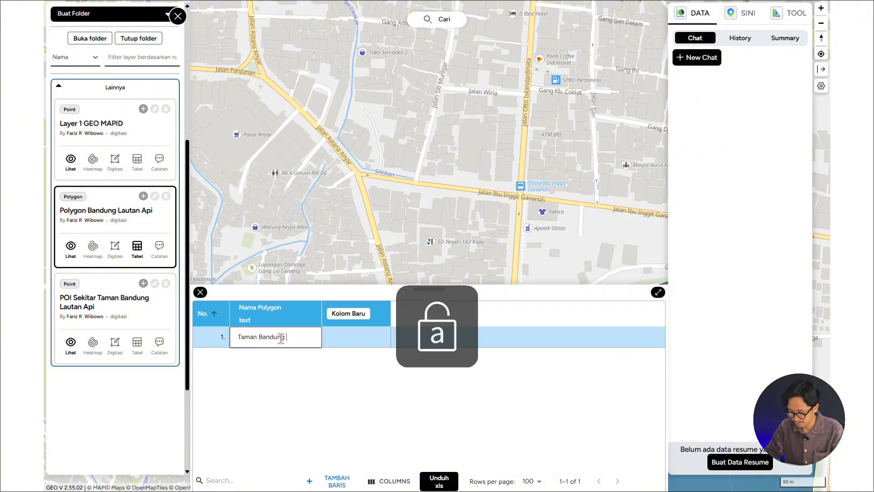
{"action": "key", "text": "Caps_Lock"}
{"action": "type", "text": "L"}
{"action": "key", "text": "Caps_Lock"}
{"action": "type", "text": "autan"}
{"action": "key", "text": "Caps_Lock"}
{"action": "type", "text": "A"}
{"action": "key", "text": "Caps_Lock"}
{"action": "type", "text": "p"}
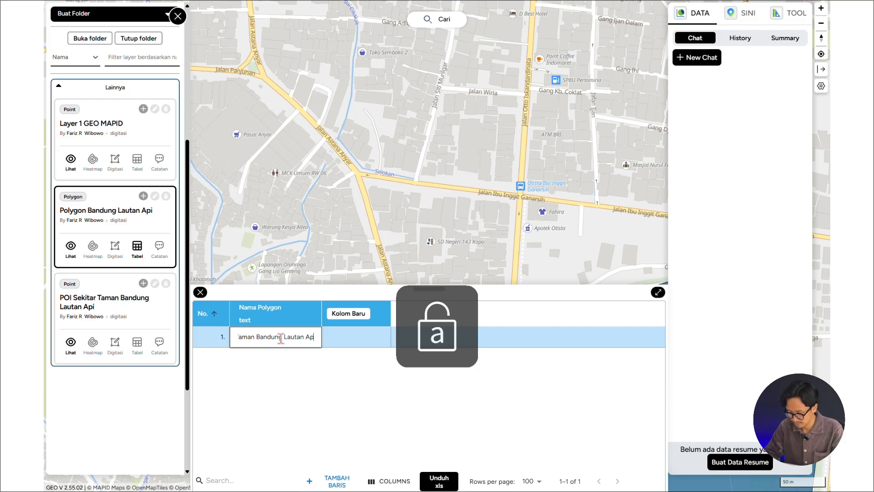
{"action": "type", "text": "i"}
{"action": "key", "text": "Return"}
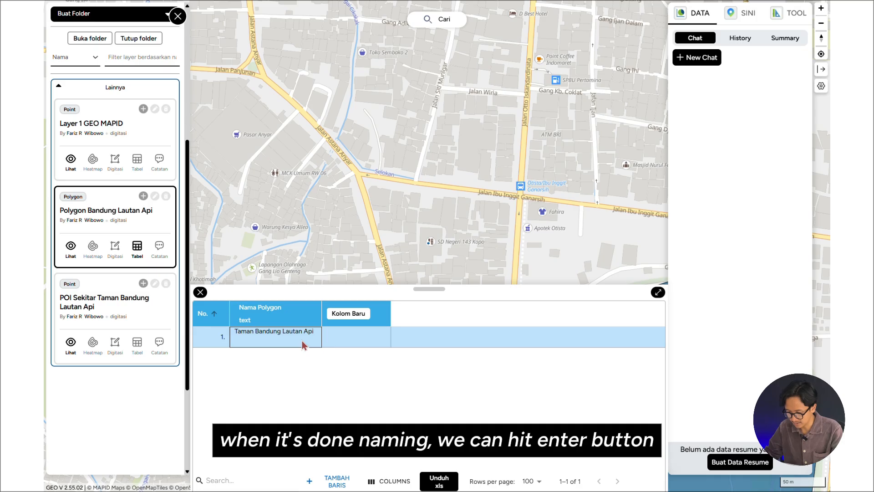
Examine the digitized park polygon and the streets surrounding it on the map
{"action": "left_click_drag", "start_coordinate": [399, 231], "coordinate": [345, 126]}
{"action": "scroll", "coordinate": [345, 127], "scroll_direction": "down", "scroll_amount": 3}
{"action": "left_click_drag", "start_coordinate": [419, 209], "coordinate": [331, 107]}
{"action": "left_click_drag", "start_coordinate": [646, 183], "coordinate": [616, 129]}
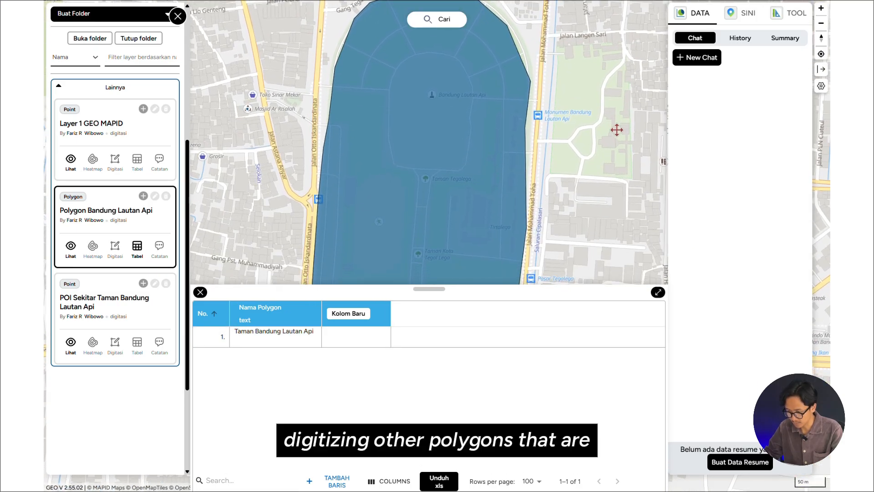
{"action": "scroll", "coordinate": [595, 136], "scroll_direction": "down", "scroll_amount": 2}
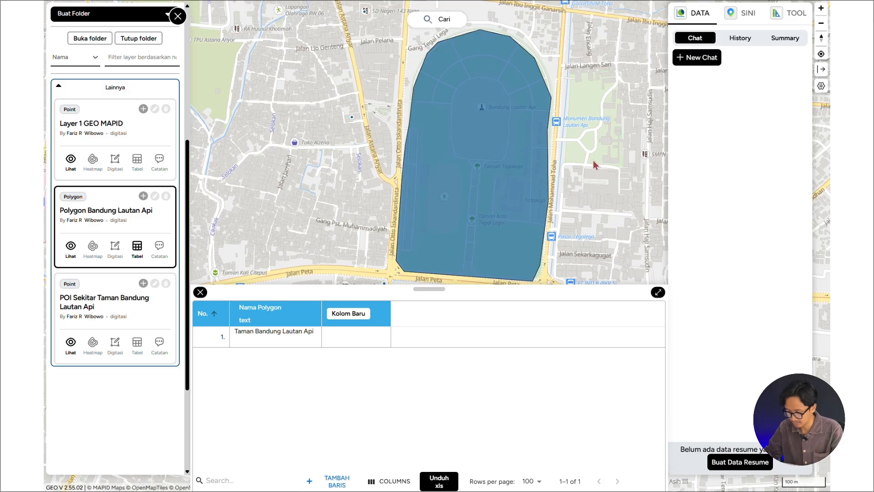
{"action": "scroll", "coordinate": [593, 163], "scroll_direction": "down", "scroll_amount": 2}
{"action": "left_click_drag", "start_coordinate": [593, 163], "coordinate": [529, 154]}
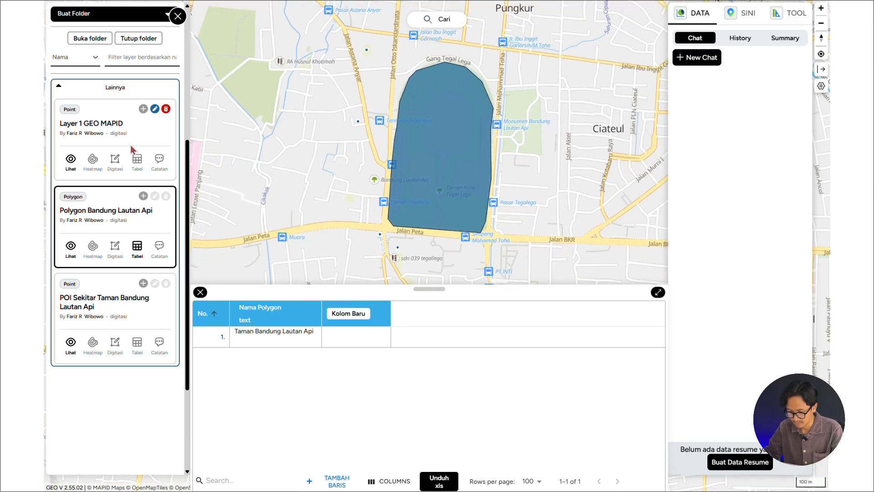
Create a LineString layer named "Jalan di Sekitar Taman Bandung Lautan Api" outside any folder
{"action": "scroll", "coordinate": [132, 149], "scroll_direction": "up", "scroll_amount": 5}
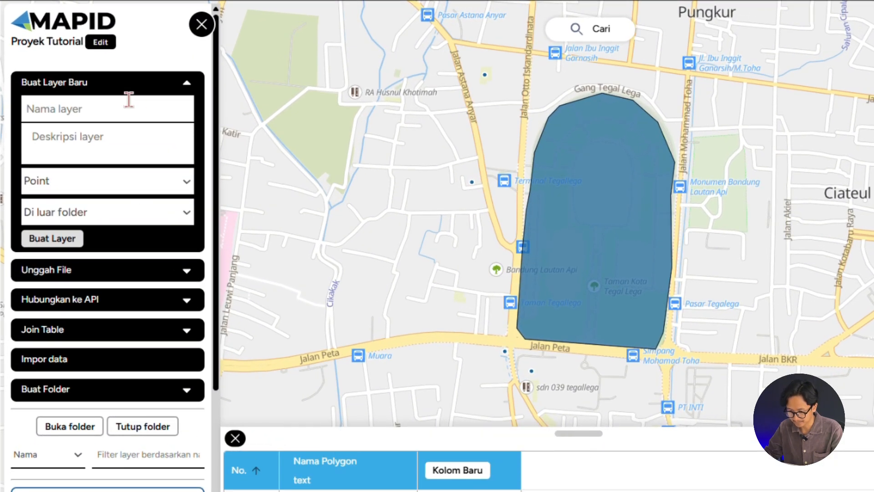
{"action": "left_click", "coordinate": [119, 182]}
{"action": "left_click", "coordinate": [117, 231]}
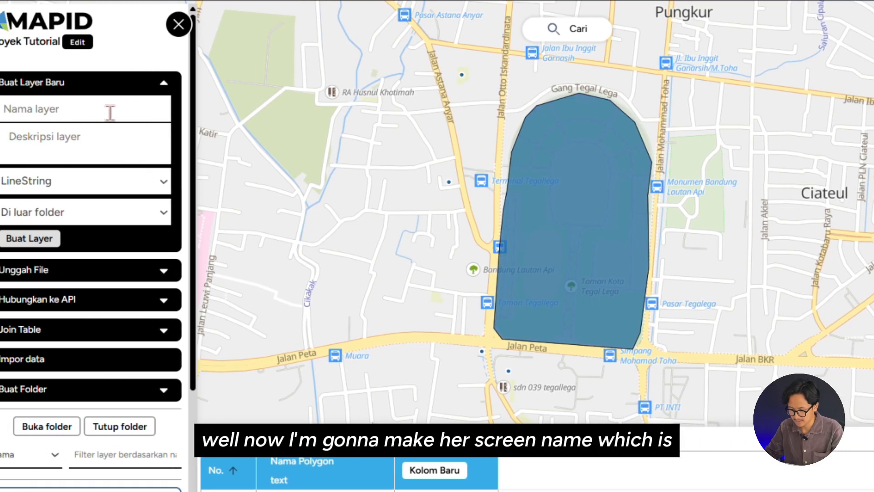
{"action": "type", "text": "J"}
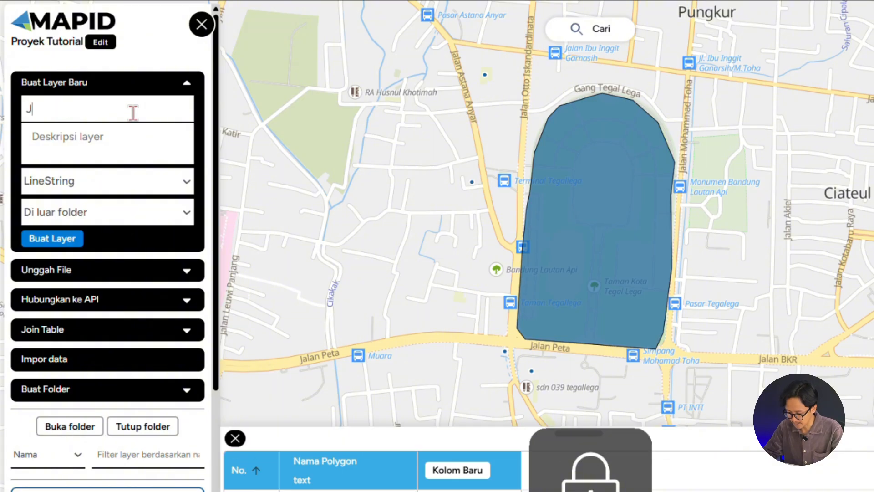
{"action": "type", "text": "alan di S"}
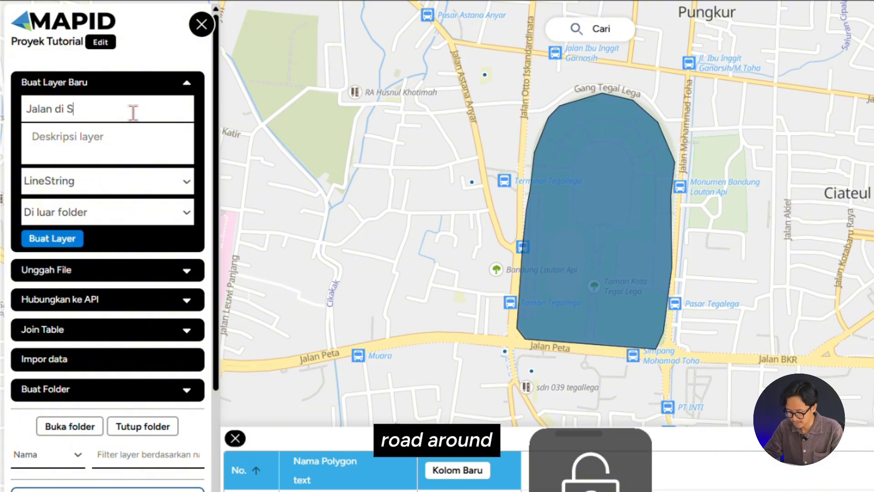
{"action": "type", "text": "ekitar"}
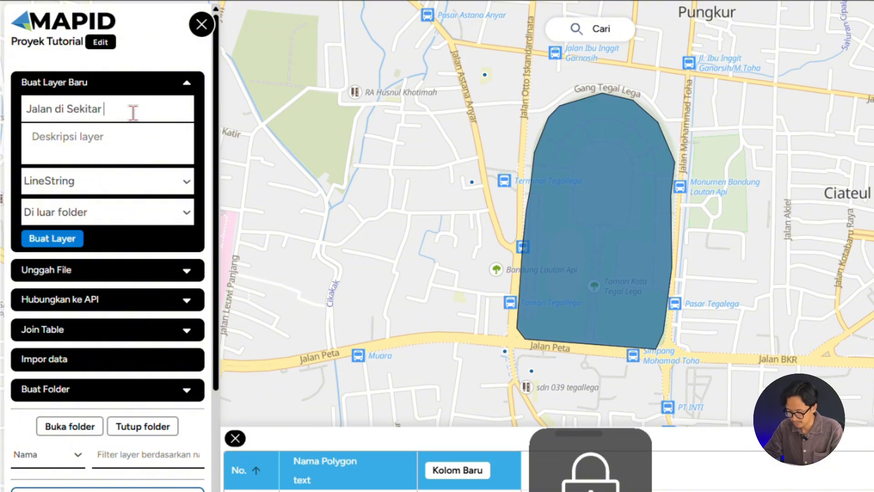
{"action": "type", "text": " Taman Ban"}
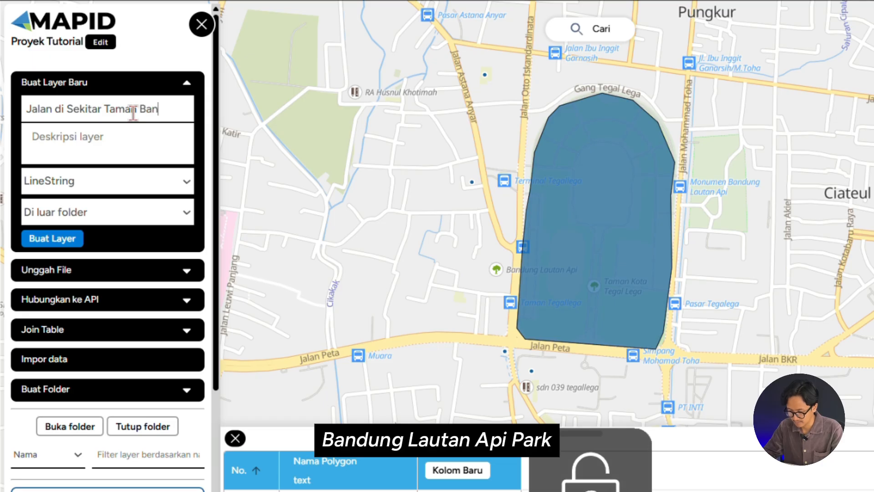
{"action": "type", "text": "dung Lautan Api"}
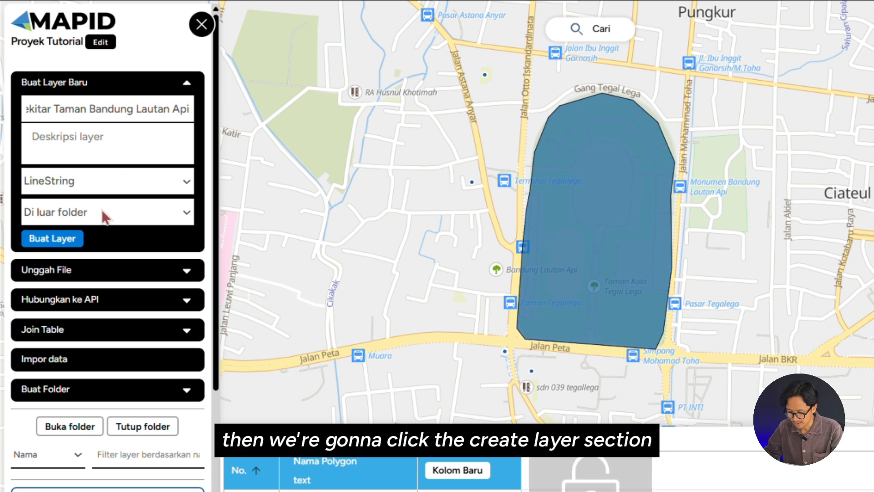
{"action": "left_click", "coordinate": [72, 241]}
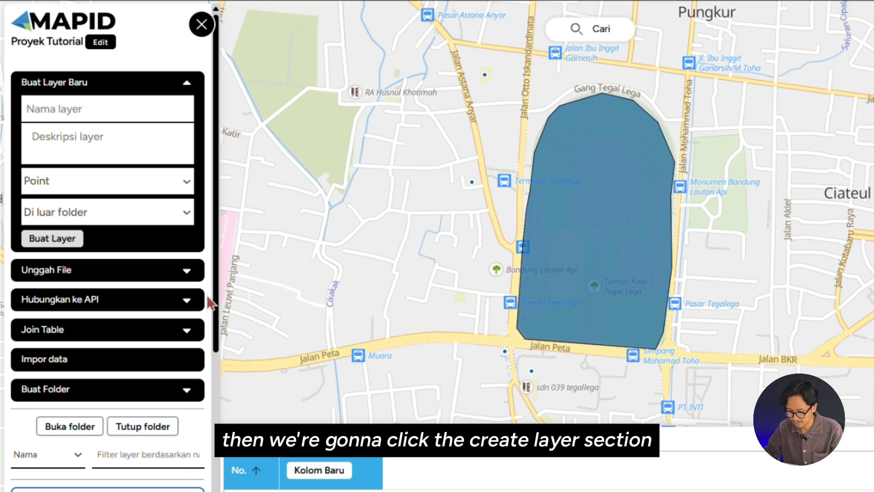
Close the new road layer's attribute table and turn on digitizing for that layer
{"action": "scroll", "coordinate": [213, 285], "scroll_direction": "down", "scroll_amount": 3}
{"action": "left_click_drag", "start_coordinate": [214, 276], "coordinate": [201, 455]}
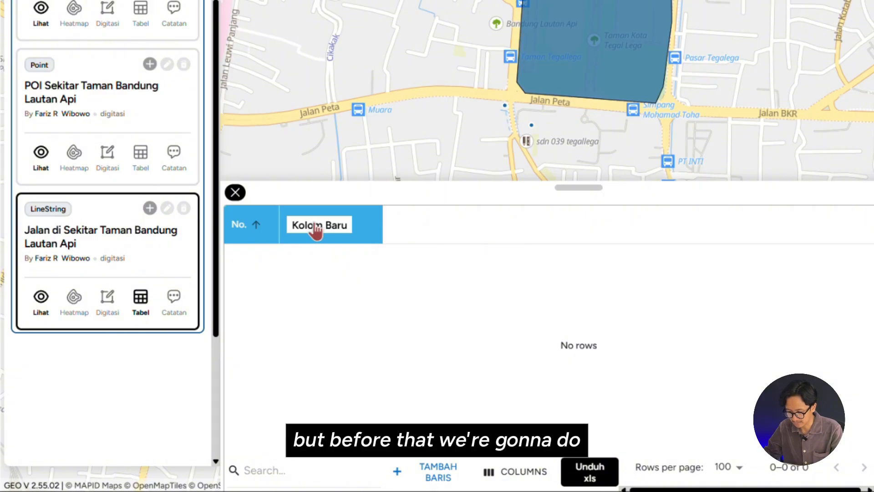
{"action": "left_click", "coordinate": [236, 192]}
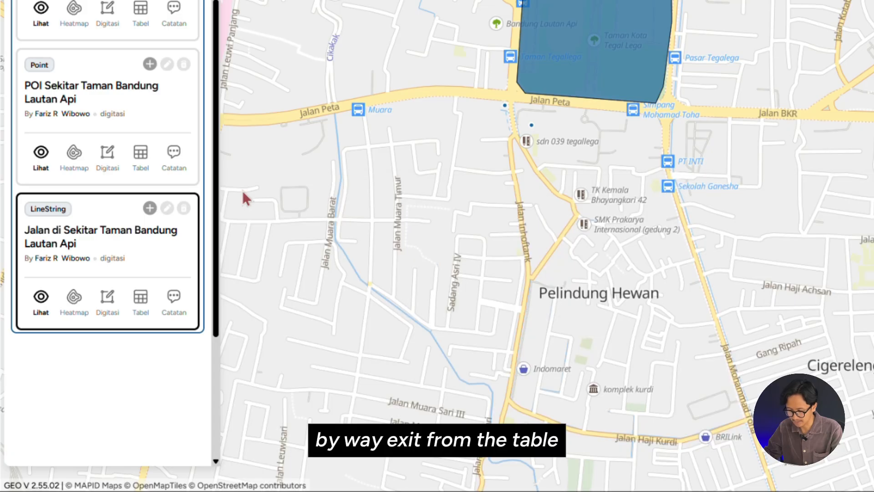
{"action": "left_click", "coordinate": [111, 302]}
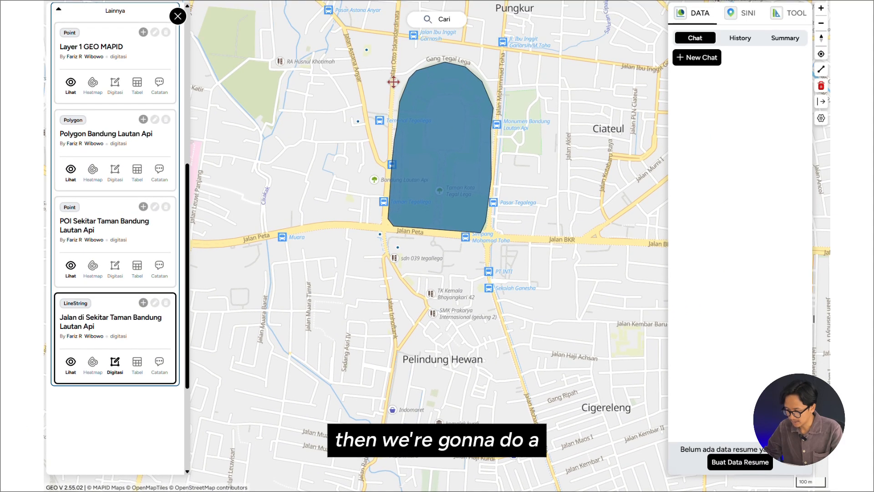
Draw a line along Jalan Otto Iskandardinata from Jalan Peta to Jalan Ibu Inggit Ganarsih, continuing west to Jalan Astana Anyar
{"action": "left_click_drag", "start_coordinate": [392, 81], "coordinate": [394, 141]}
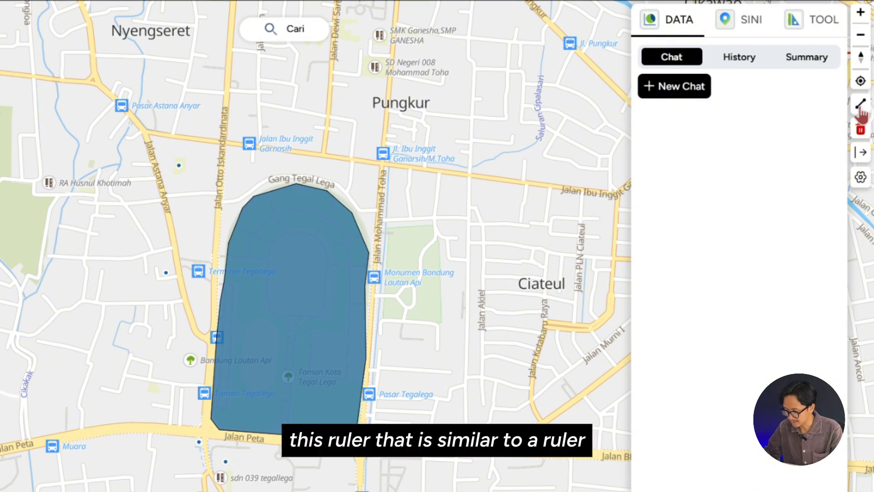
{"action": "left_click", "coordinate": [860, 106]}
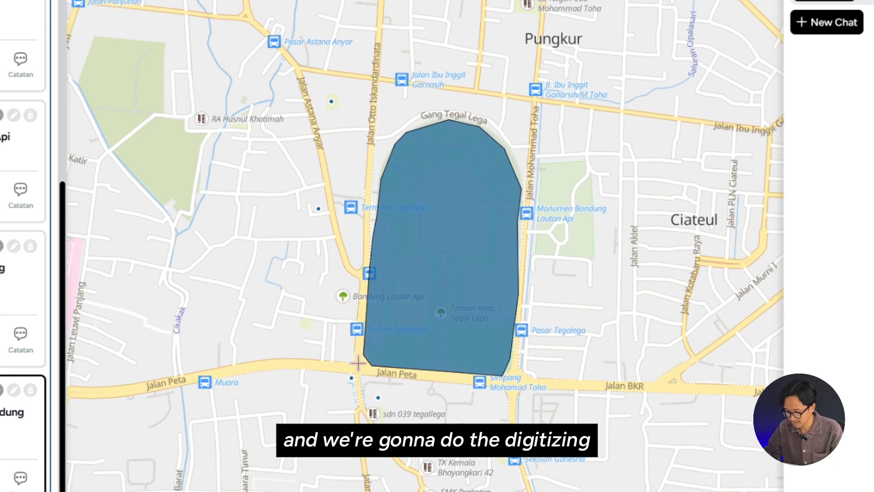
{"action": "left_click", "coordinate": [358, 362]}
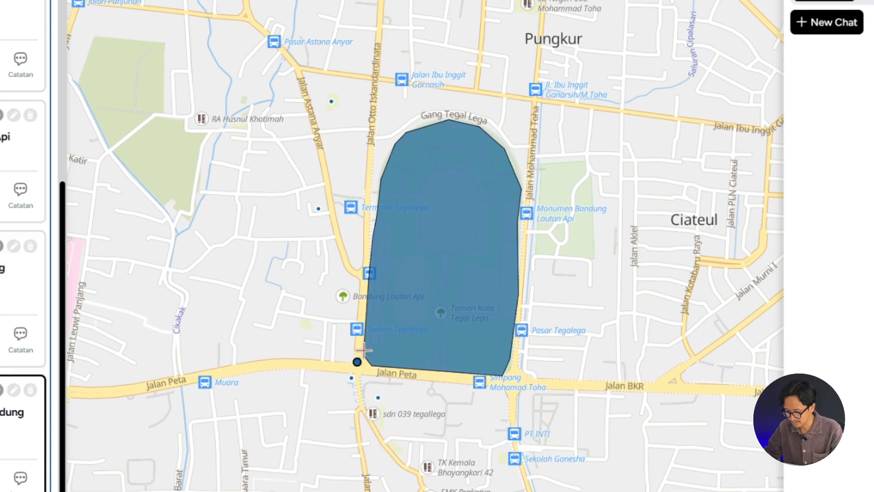
{"action": "left_click", "coordinate": [375, 75]}
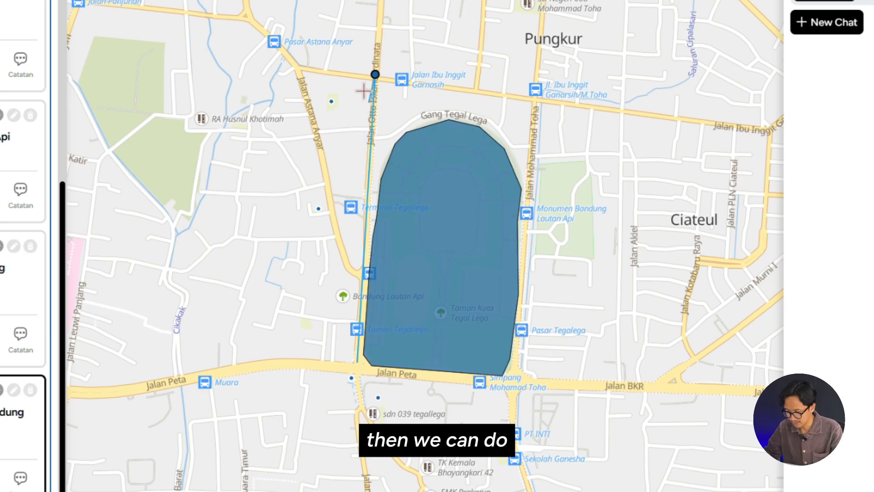
{"action": "double_click", "coordinate": [304, 67]}
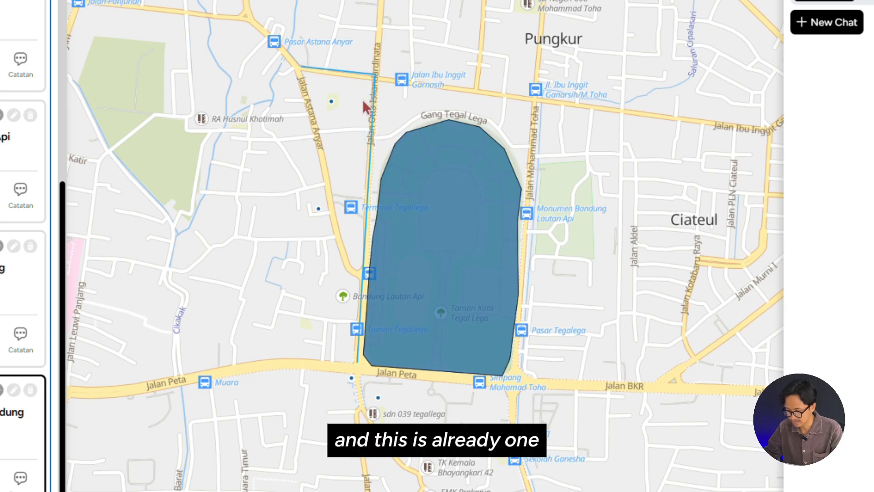
Draw a second line along Jalan Ibu Inggit Ganarsih from Jalan Otto Iskandardinata east to Jalan Mohammad Toha
{"action": "scroll", "coordinate": [391, 87], "scroll_direction": "up", "scroll_amount": 2}
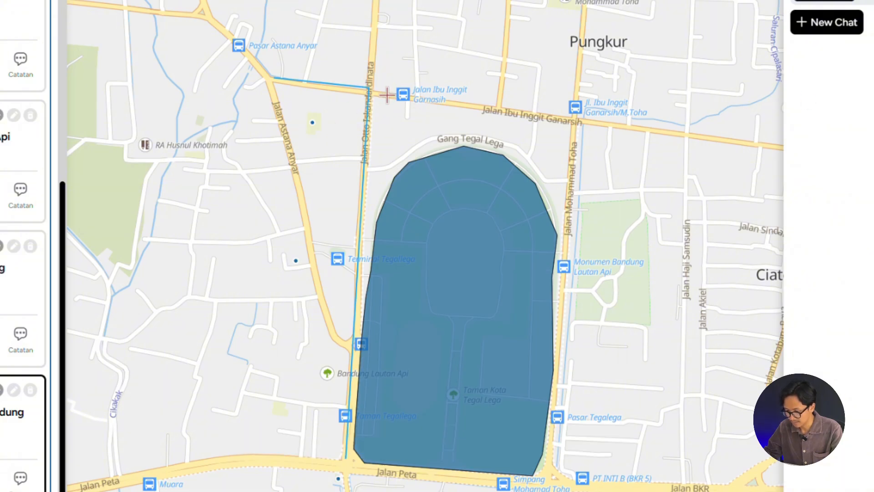
{"action": "scroll", "coordinate": [385, 90], "scroll_direction": "up", "scroll_amount": 2}
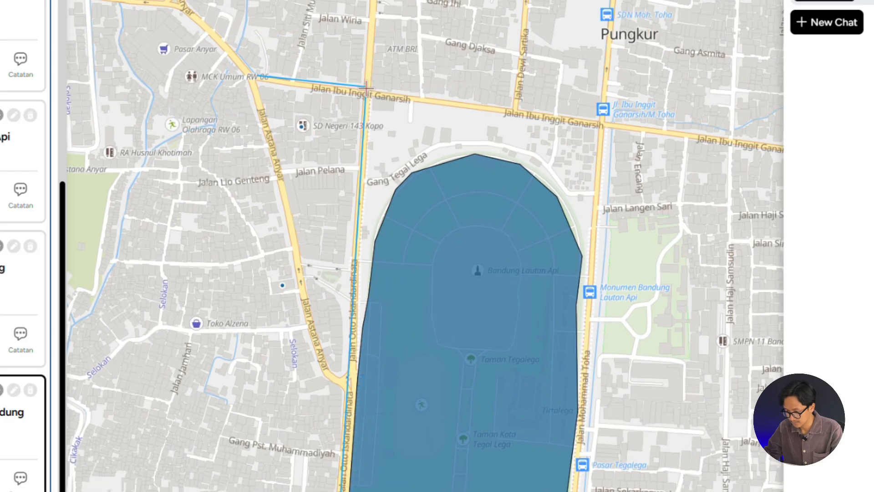
{"action": "left_click", "coordinate": [367, 88]}
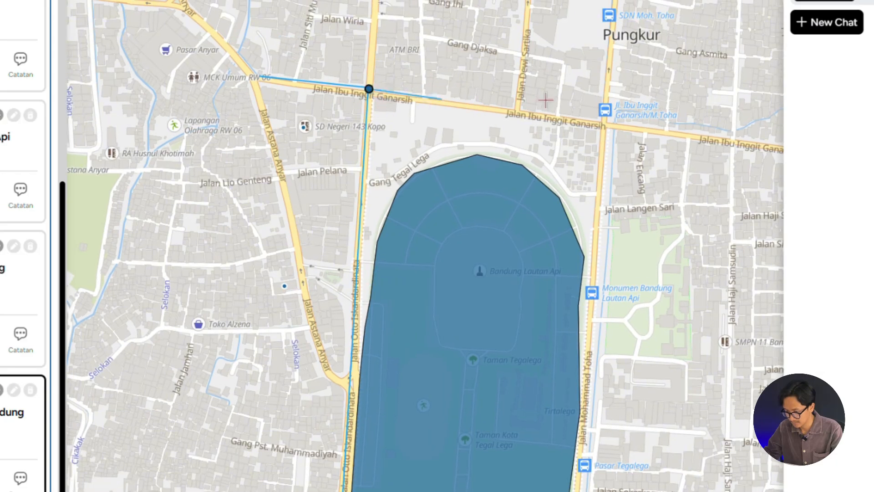
{"action": "double_click", "coordinate": [605, 127]}
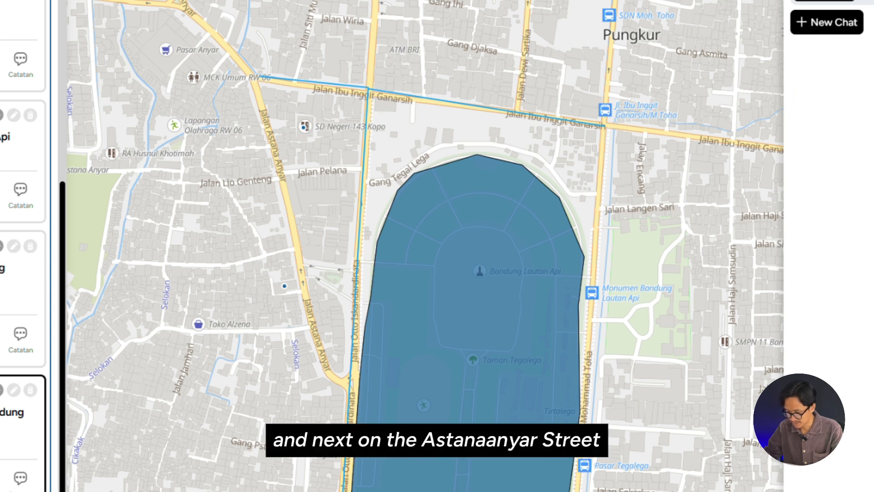
Draw a third line along Jalan Astana Anyar from its southern junction with Jalan Otto Iskandardinata up to Jalan Ibu Inggit Ganarsih
{"action": "left_click", "coordinate": [341, 388]}
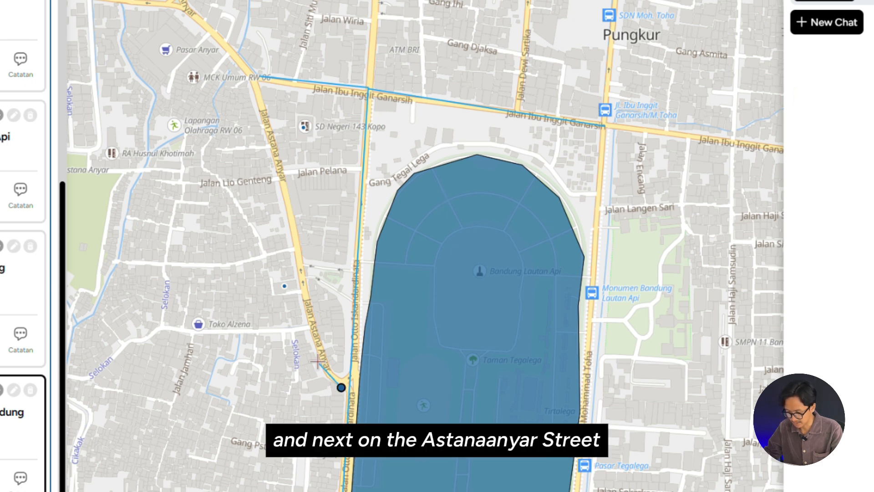
{"action": "left_click", "coordinate": [317, 360]}
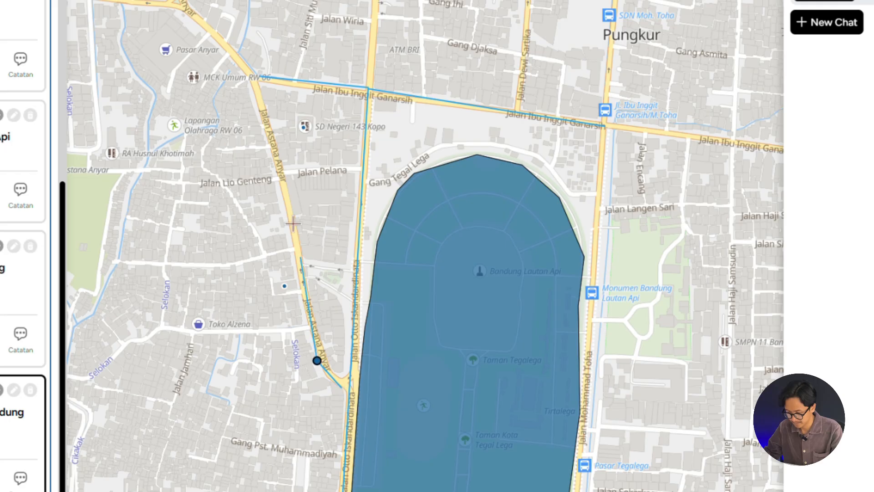
{"action": "double_click", "coordinate": [256, 82]}
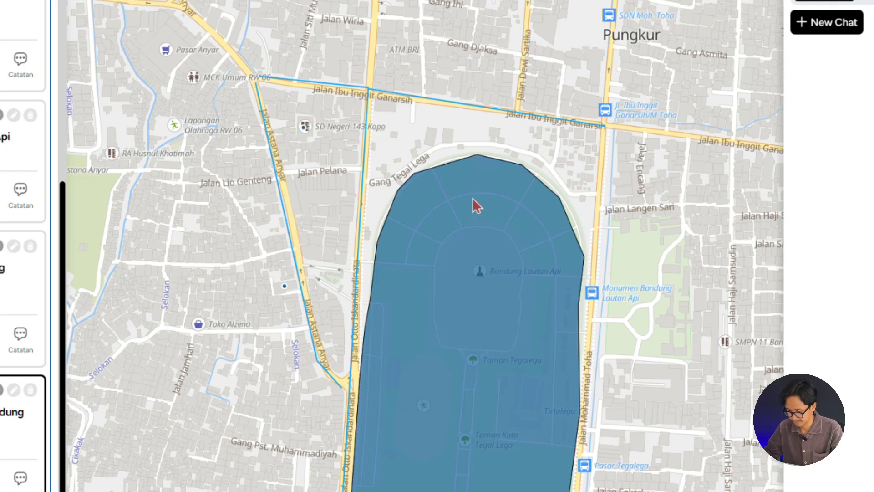
{"action": "left_click_drag", "start_coordinate": [614, 184], "coordinate": [593, 213]}
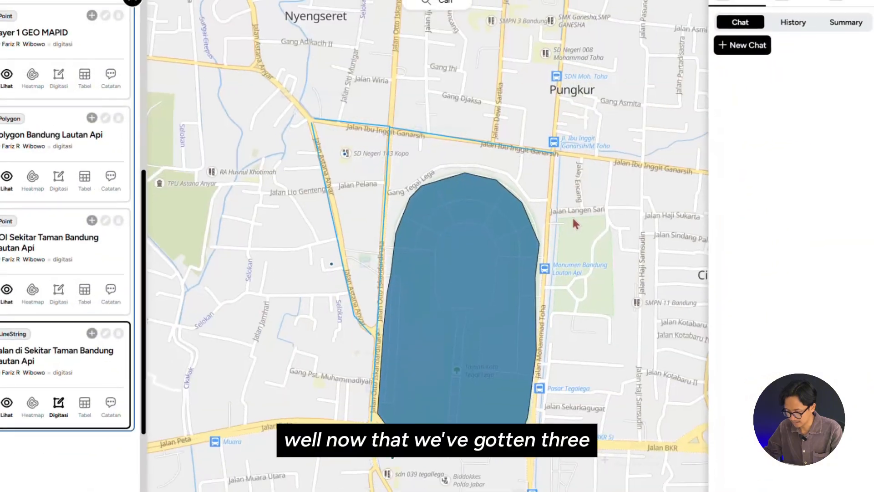